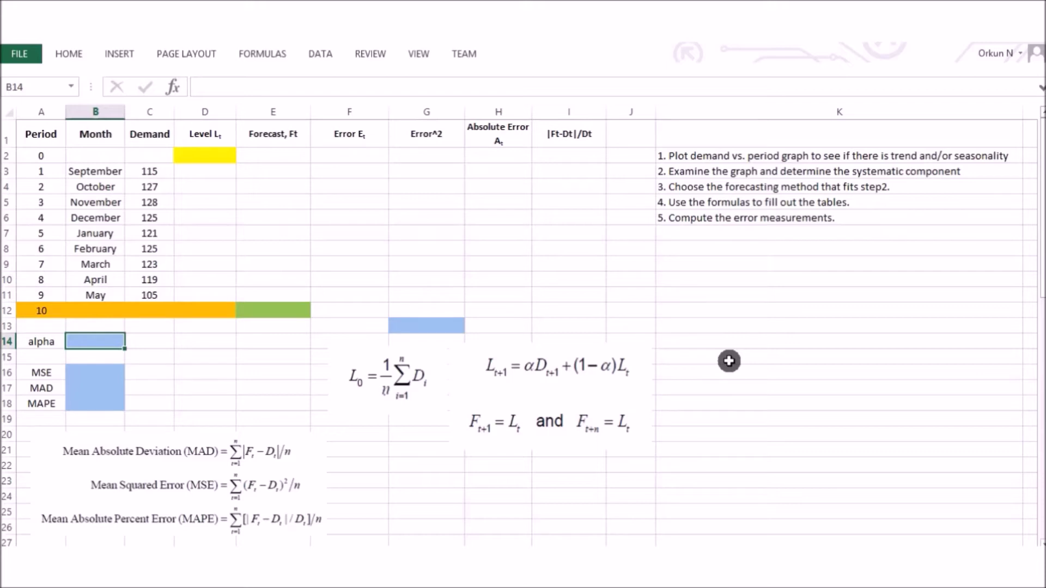
- Highlight the months, the demand values and the five step-by-step notes for review
left_click(109, 173)
left_click_drag(109, 173, 95, 294)
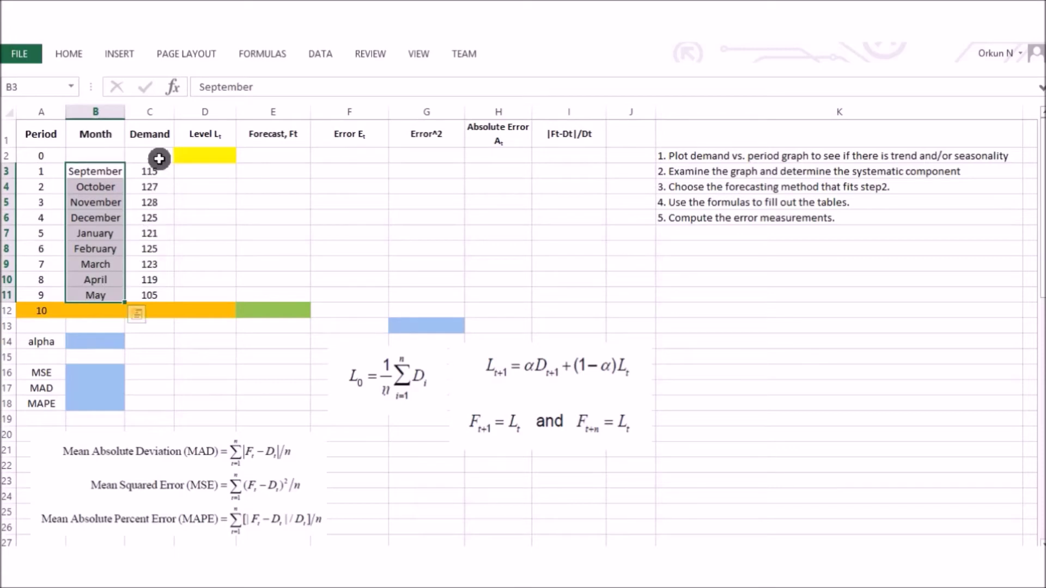
left_click_drag(152, 170, 159, 299)
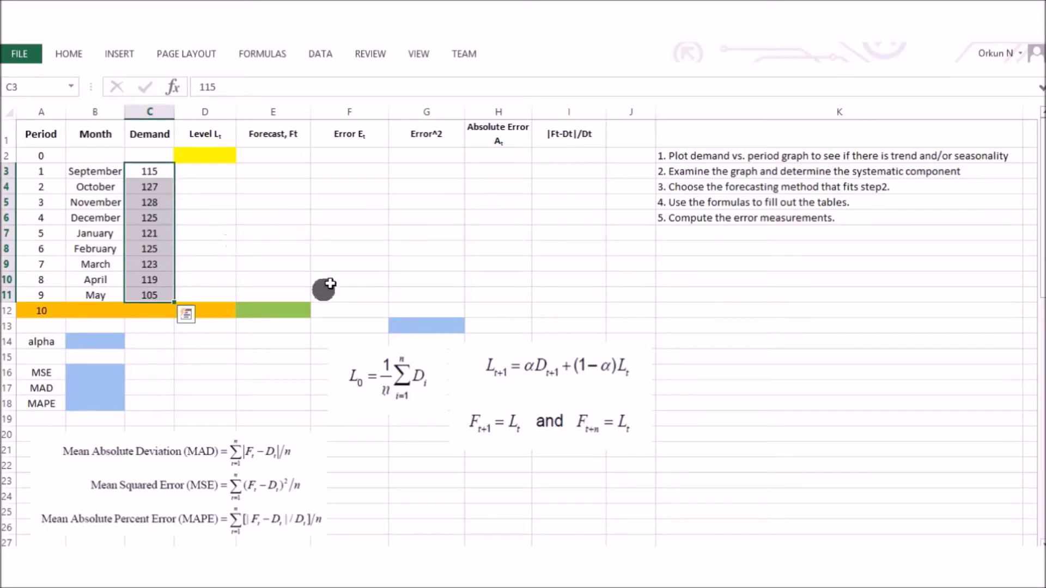
left_click_drag(743, 153, 759, 214)
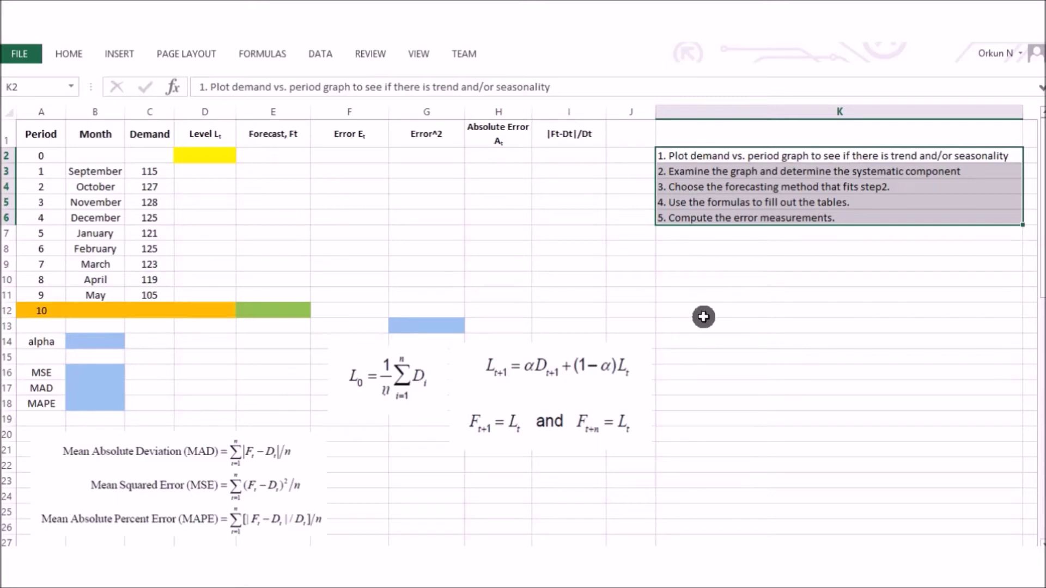
left_click(700, 159)
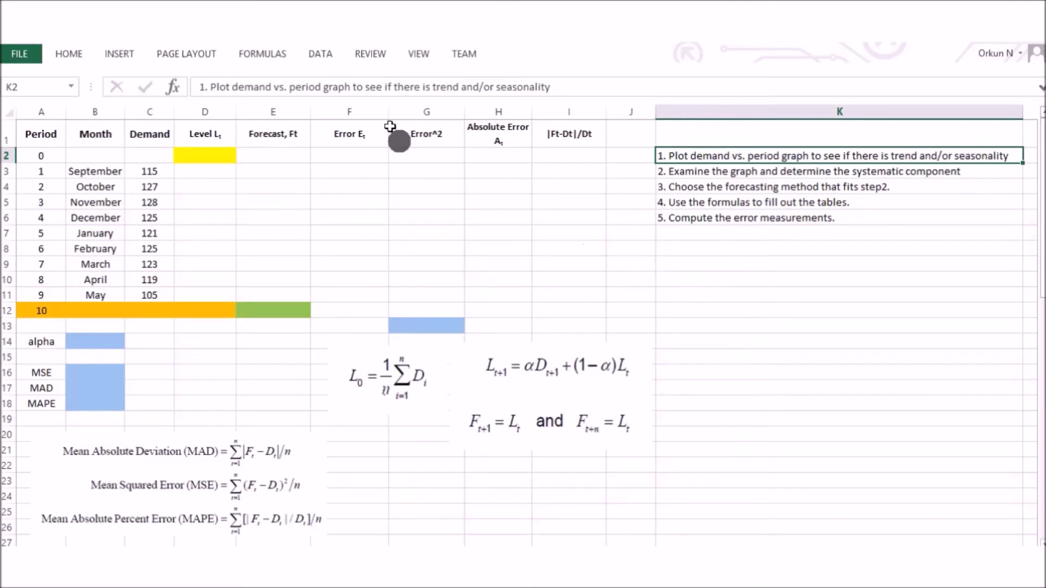
left_click(496, 200)
- Insert an empty line chart
left_click(116, 54)
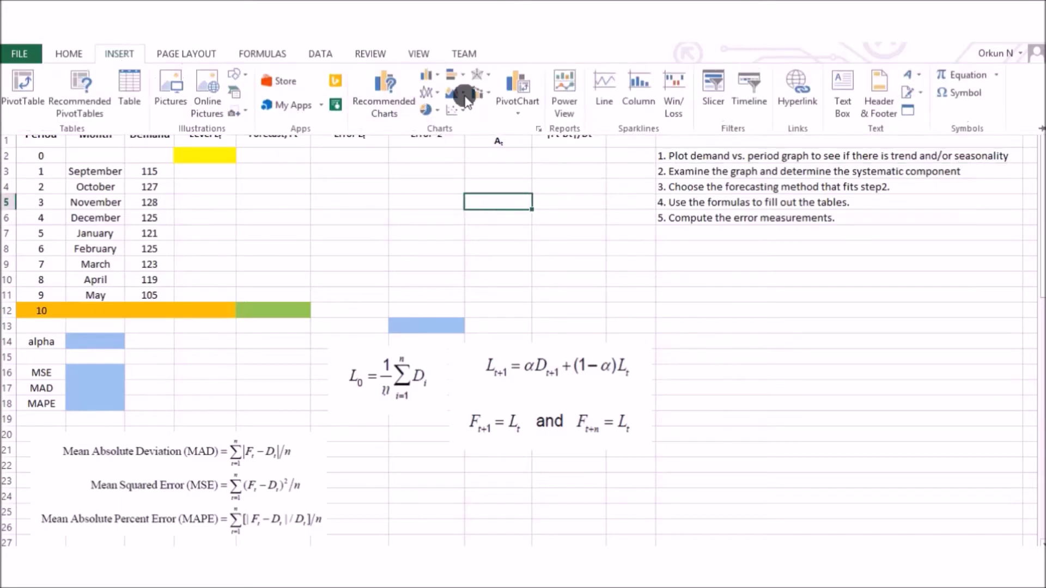
left_click(430, 92)
left_click(440, 141)
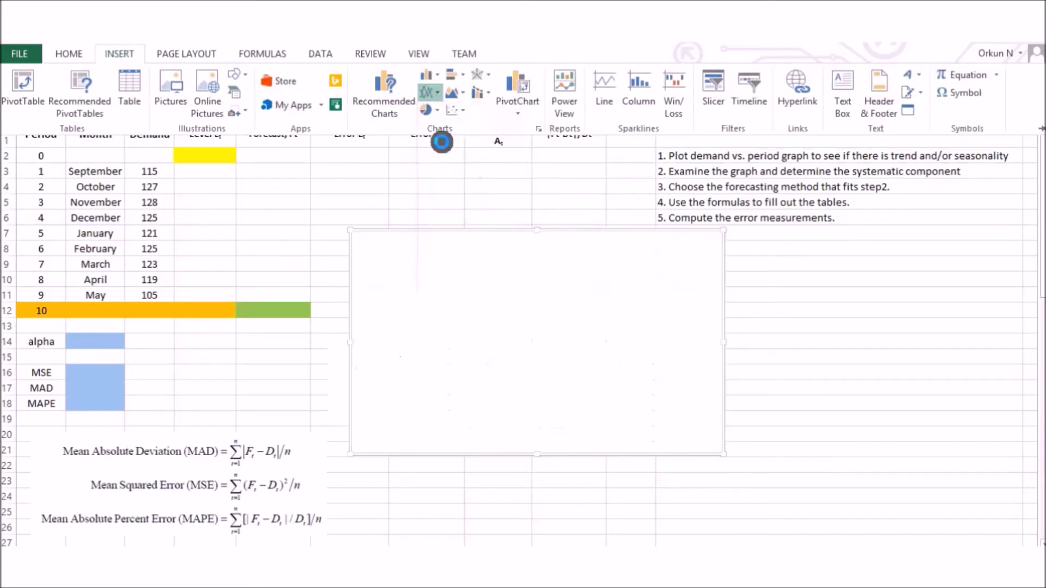
- Set the chart's series to demand C3:C11 with periods A3:A11 as axis labels
right_click(479, 268)
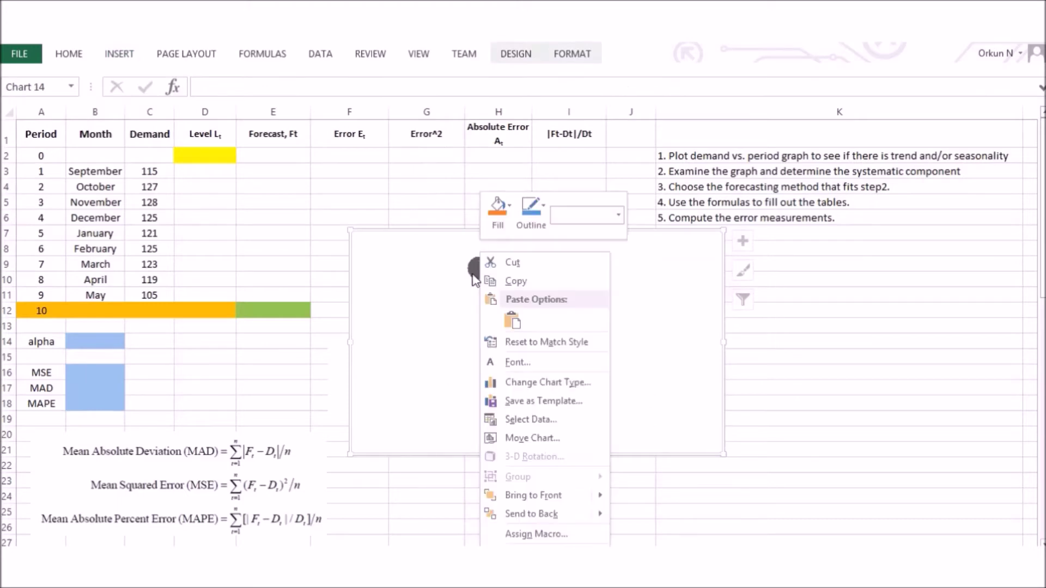
left_click(545, 420)
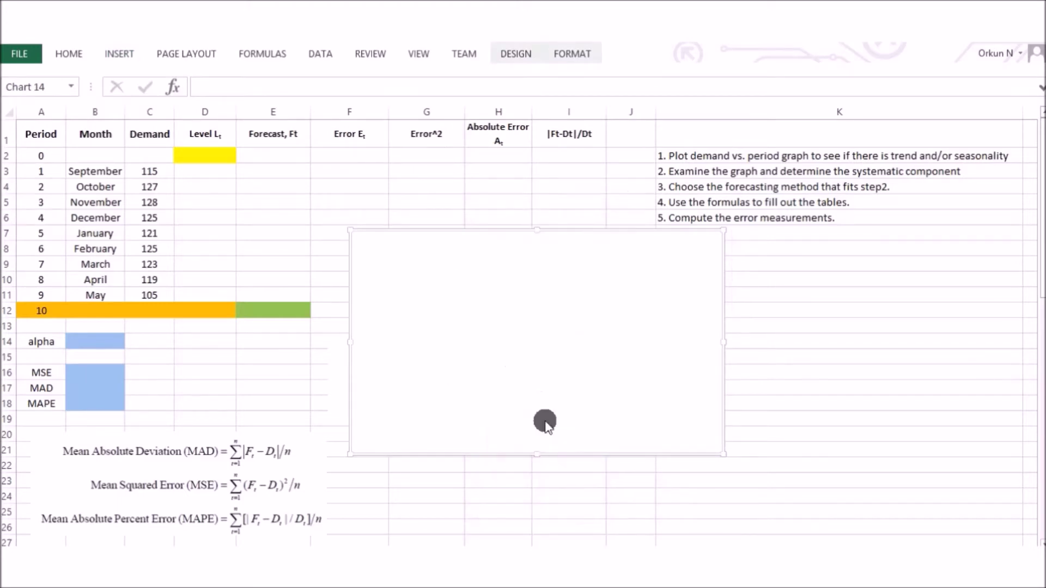
left_click(641, 353)
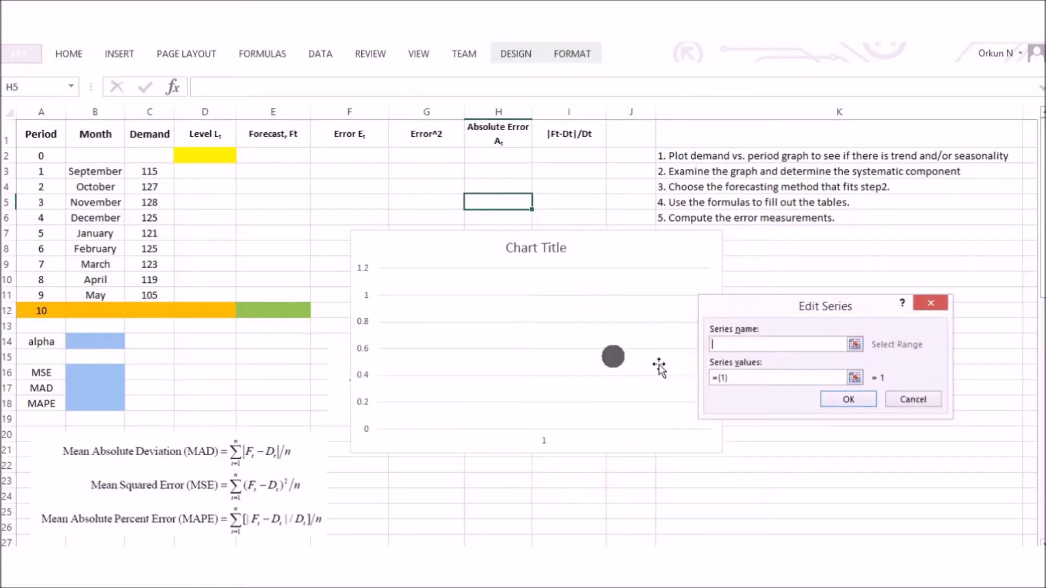
left_click_drag(754, 375, 699, 384)
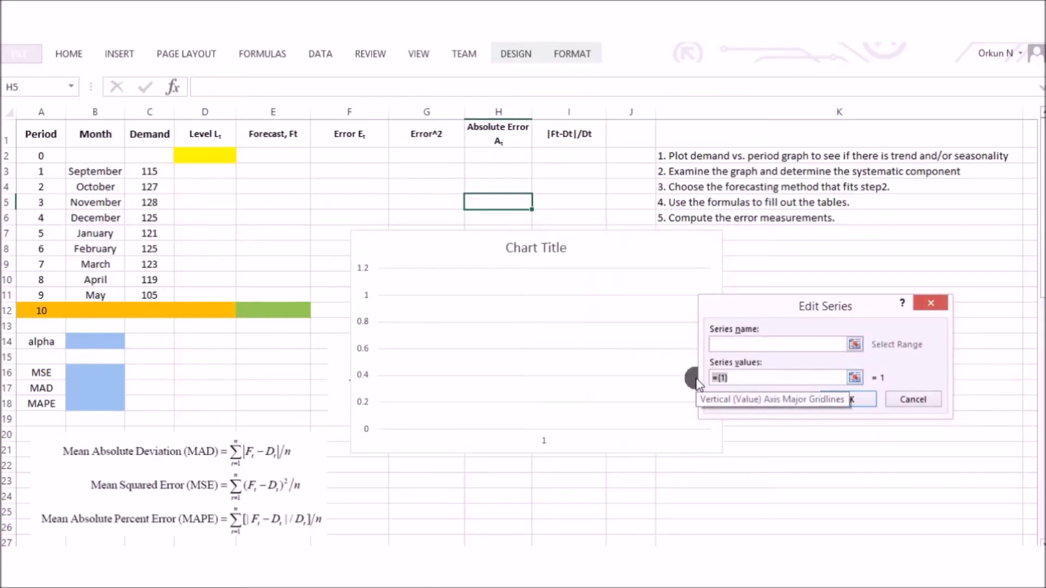
key("BackSpace")
left_click_drag(147, 171, 136, 295)
left_click(850, 400)
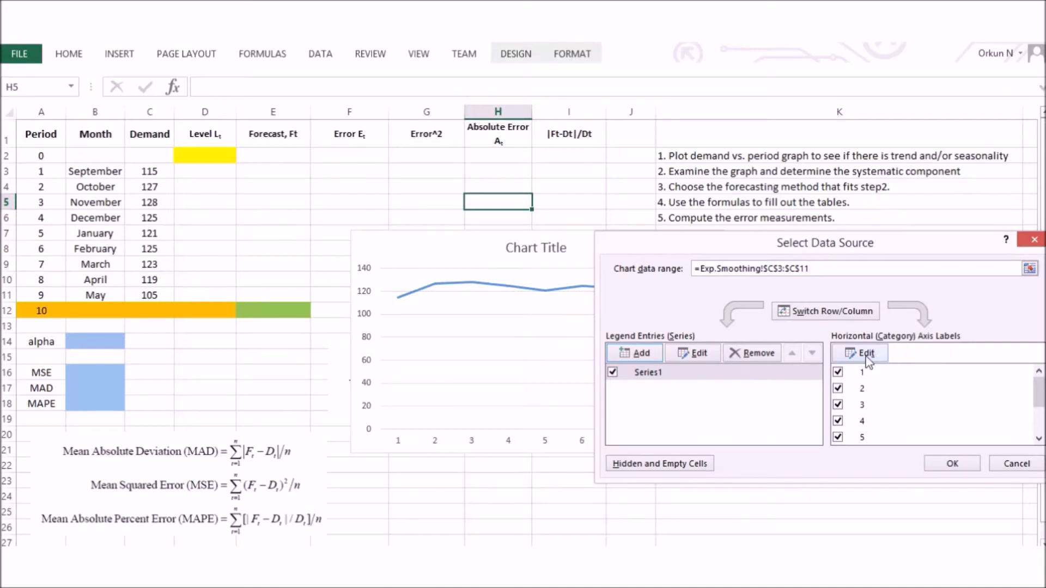
left_click(865, 353)
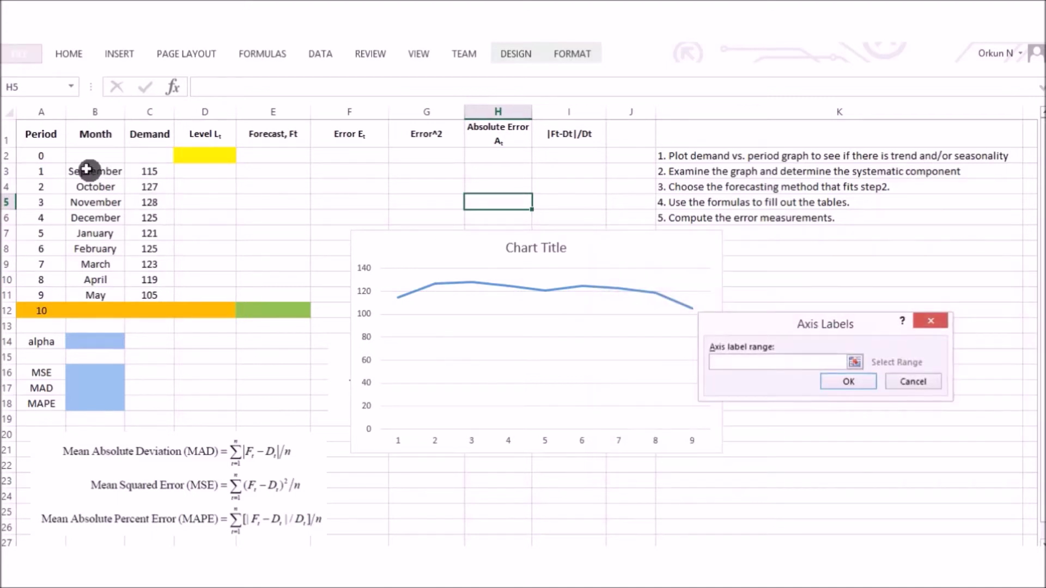
left_click_drag(47, 169, 39, 294)
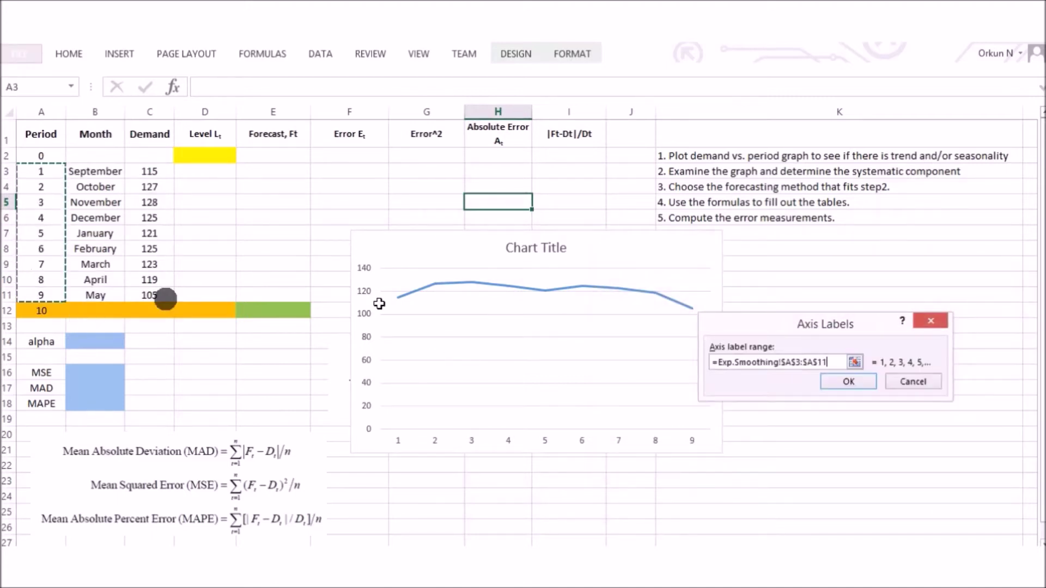
left_click(849, 381)
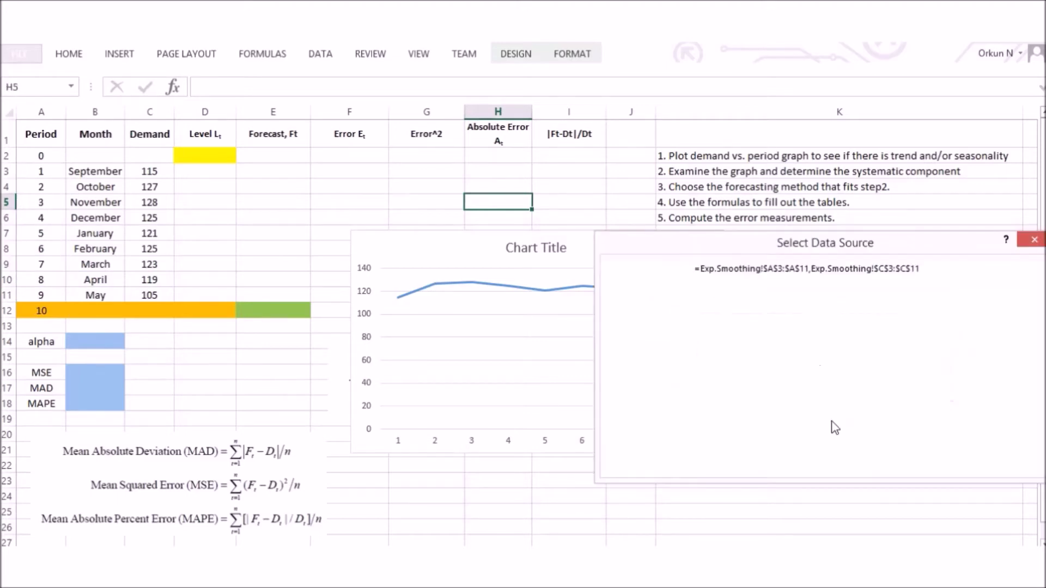
left_click(945, 463)
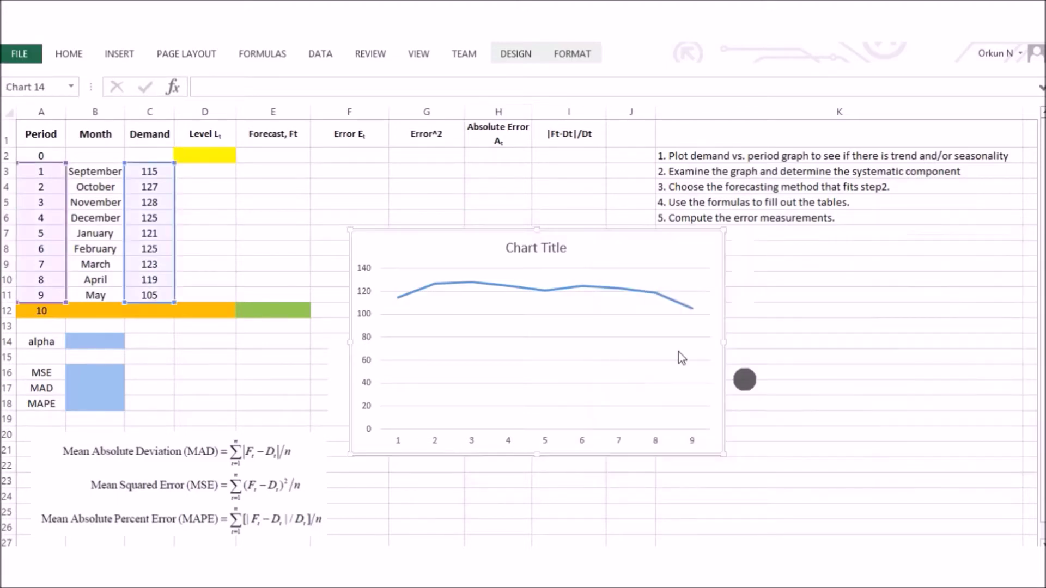
- Delete the chart title and move the chart right of the table, below the notes
left_click(547, 246)
key("Delete")
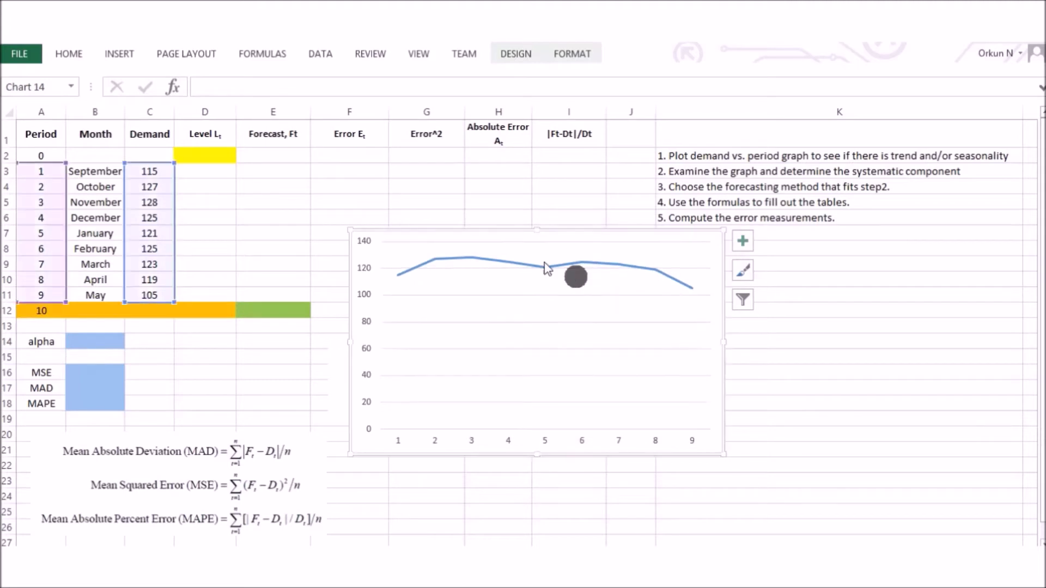
left_click_drag(495, 229, 795, 256)
left_click(599, 259)
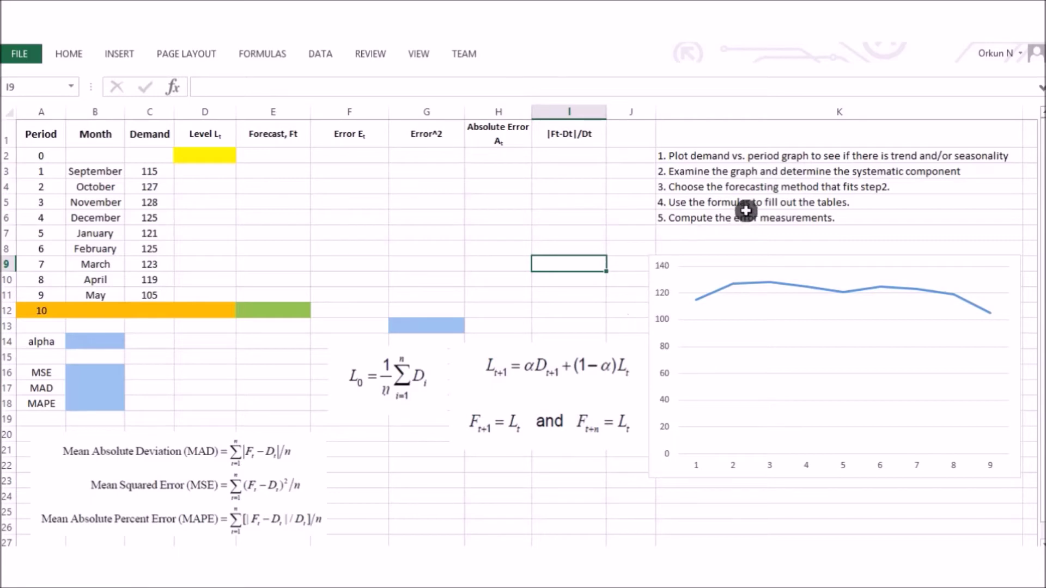
left_click(697, 172)
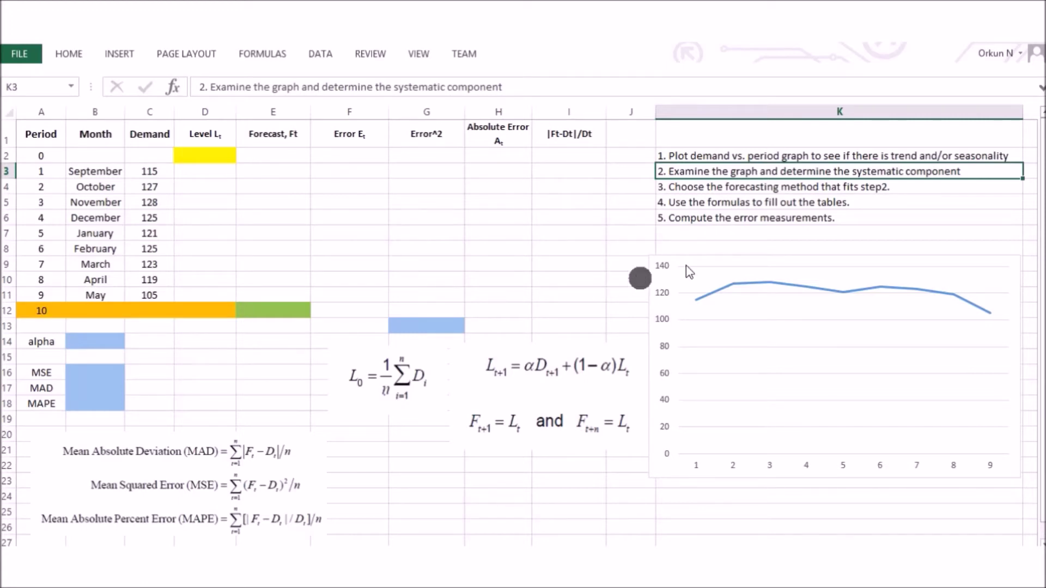
left_click(695, 188)
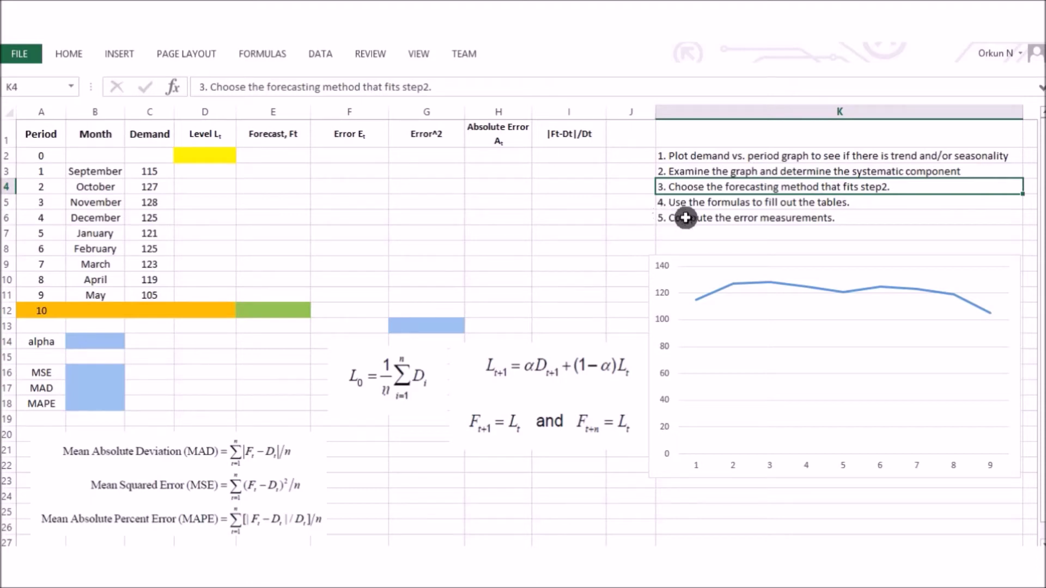
left_click(663, 203)
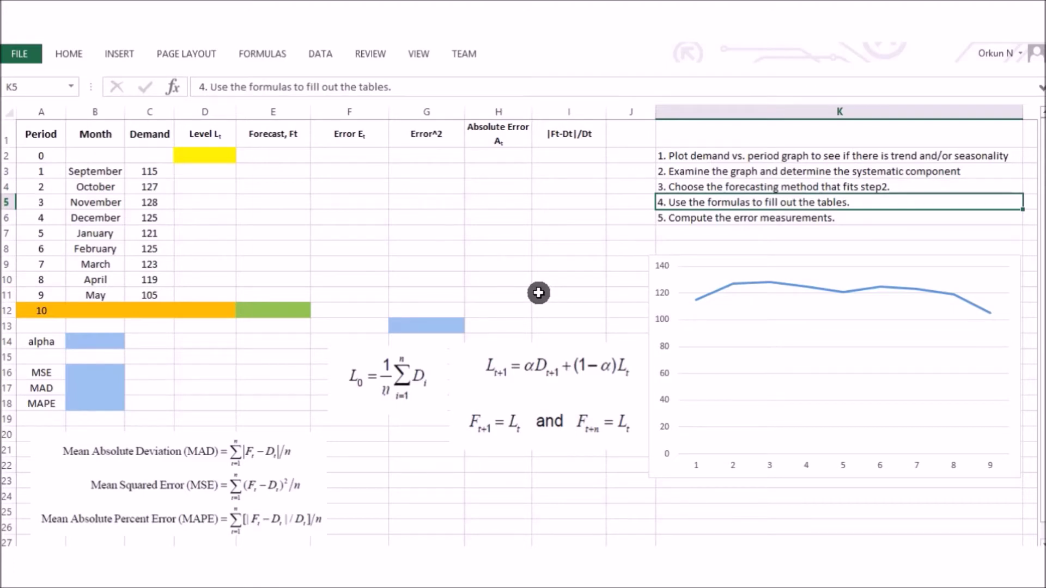
- Enter =AVERAGE(C3:C11) in D2, giving an initial level L0 of 120.889
left_click_drag(203, 170, 554, 292)
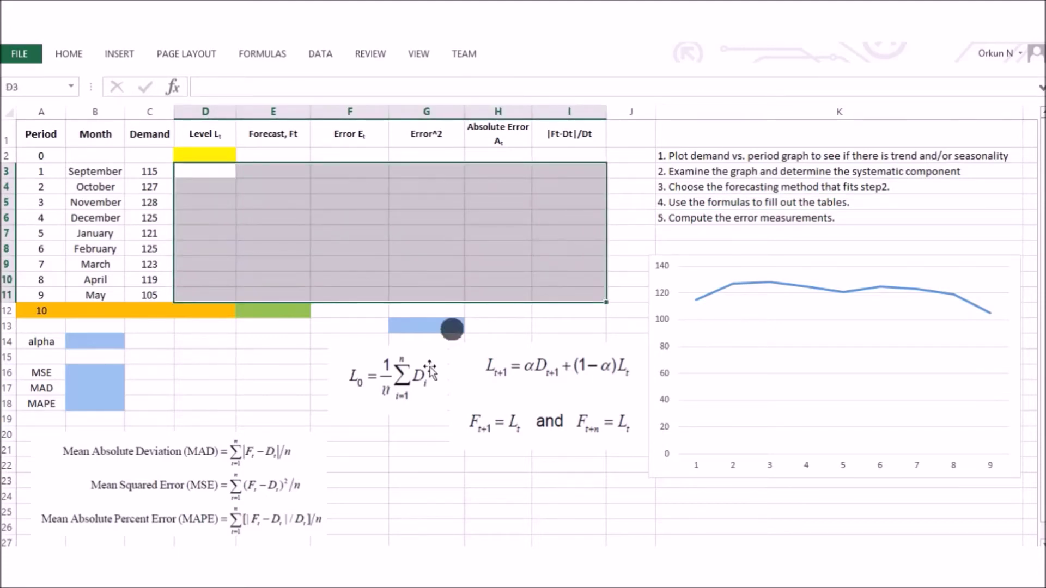
left_click(344, 362)
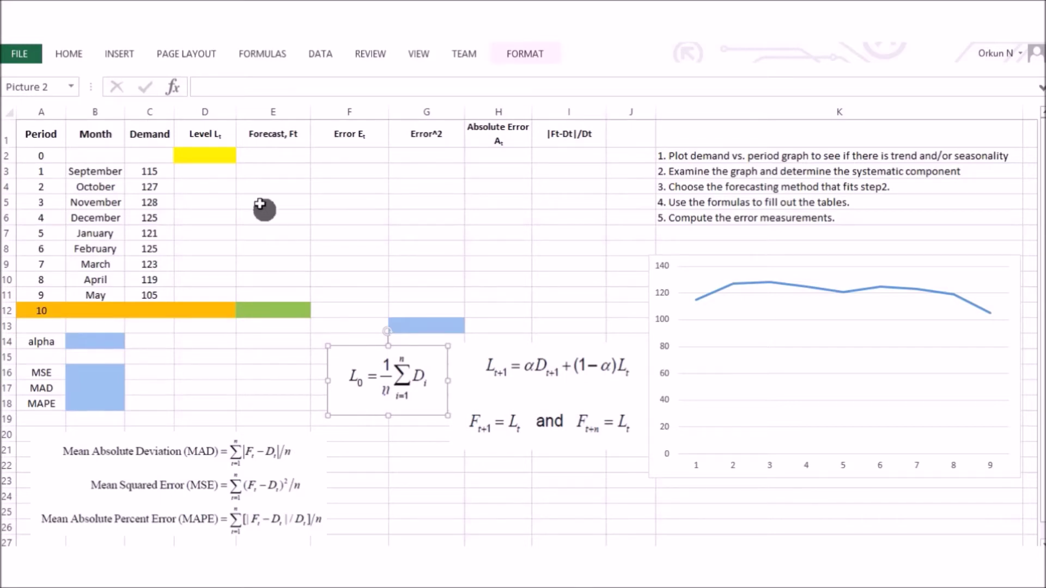
left_click(210, 155)
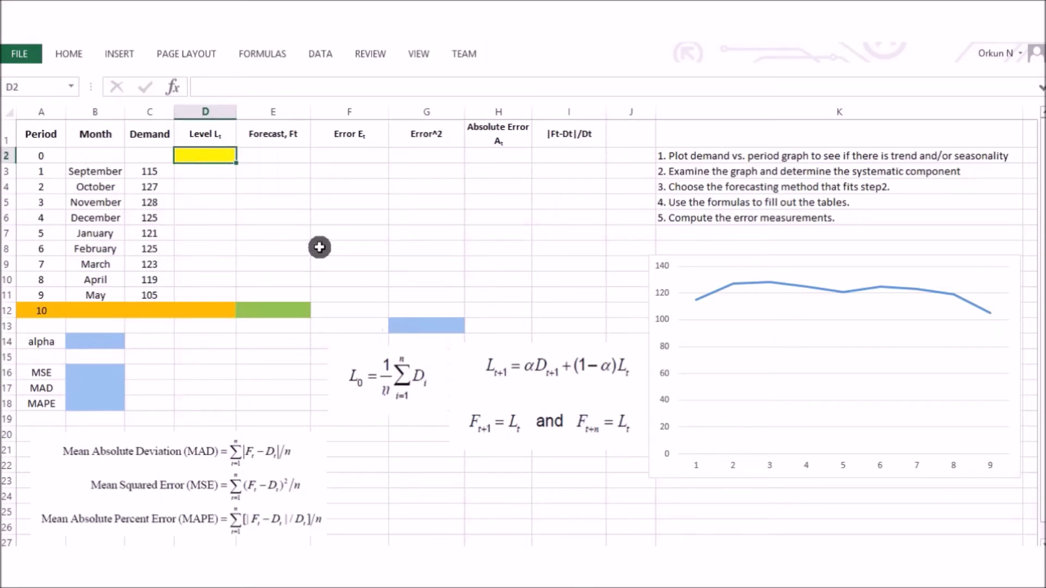
type("=ae")
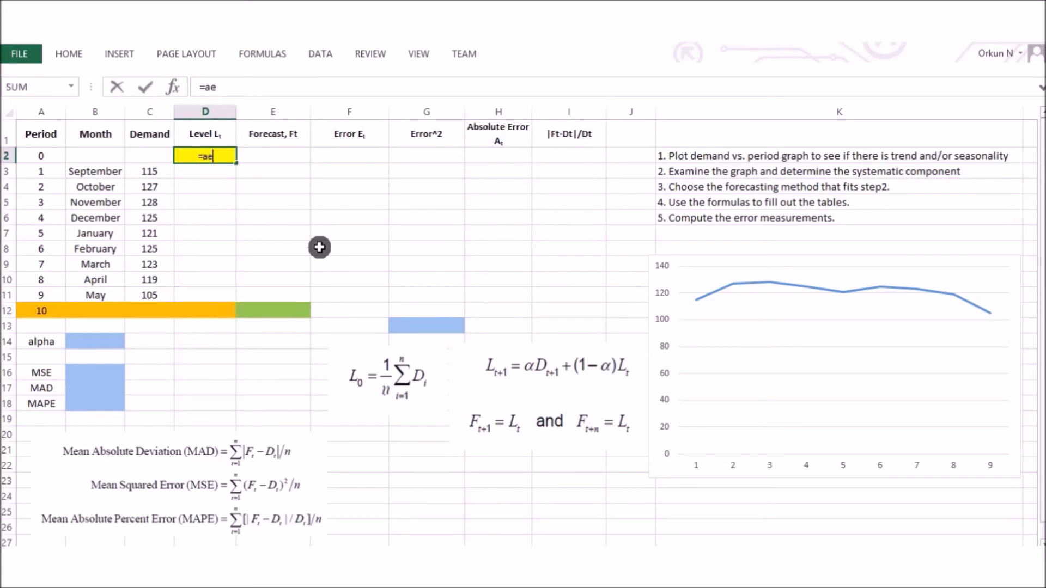
key("BackSpace")
type("v")
key("Down")
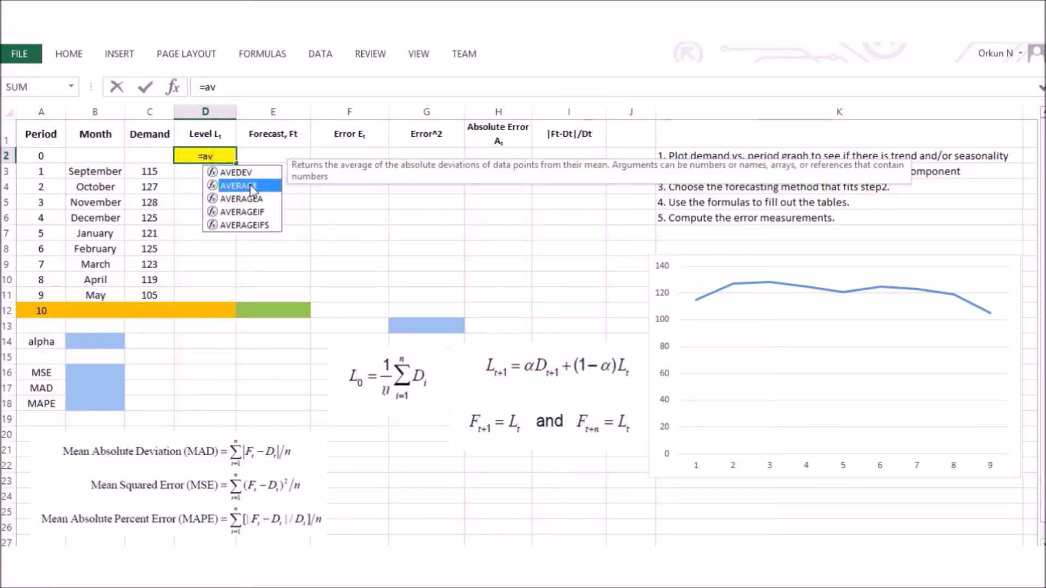
key("Tab")
left_click_drag(146, 169, 160, 289)
type(")")
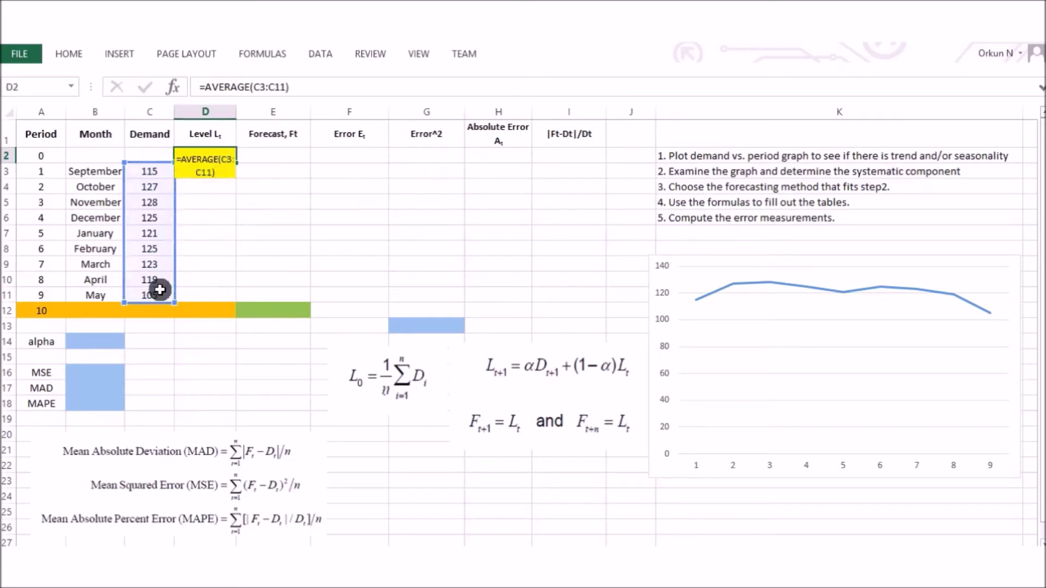
key("Return")
left_click(223, 158)
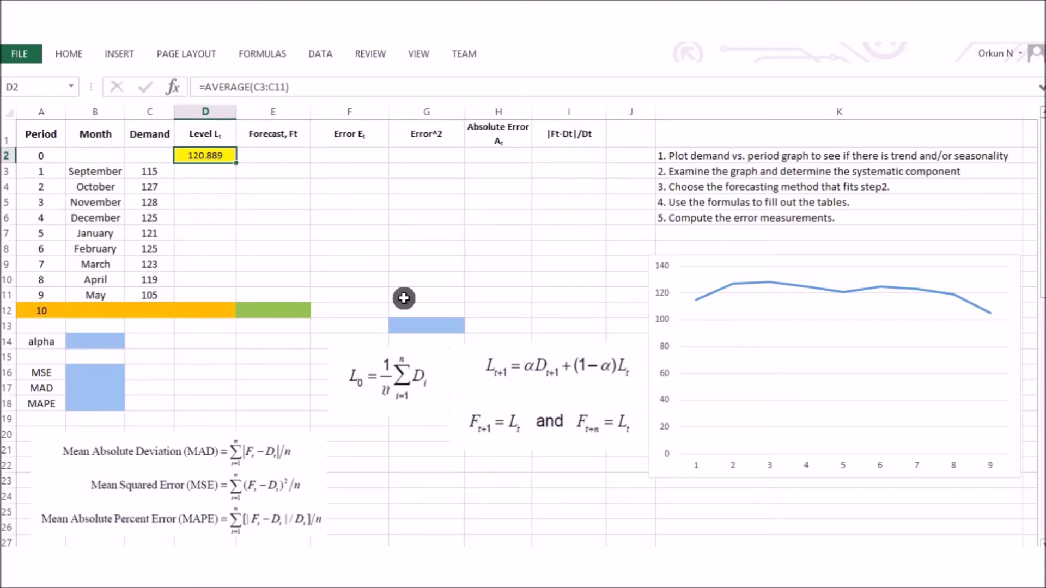
left_click(393, 370)
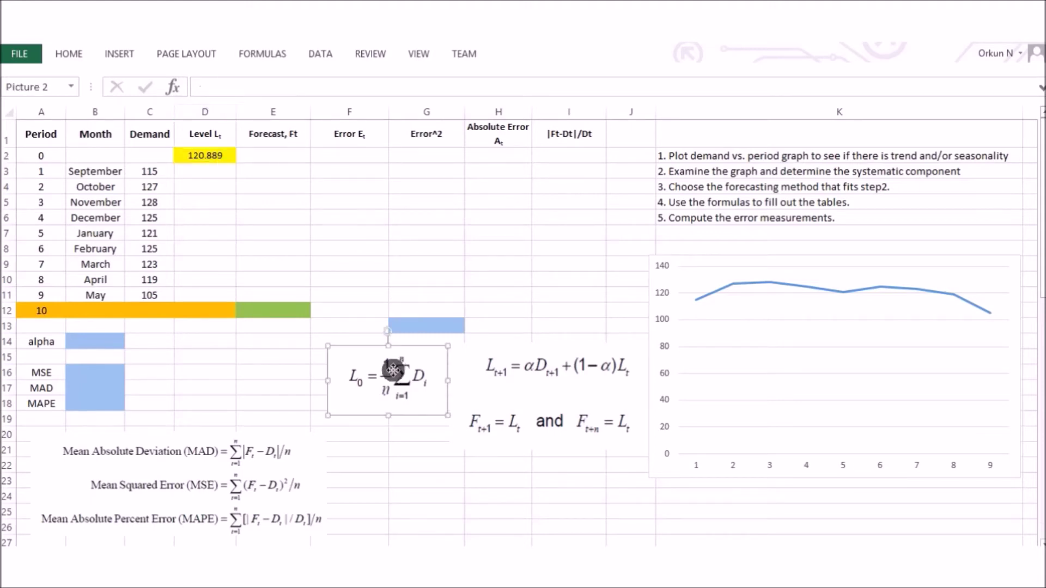
- Type 0.2 into cell B14 as the smoothing constant alpha
left_click(481, 364)
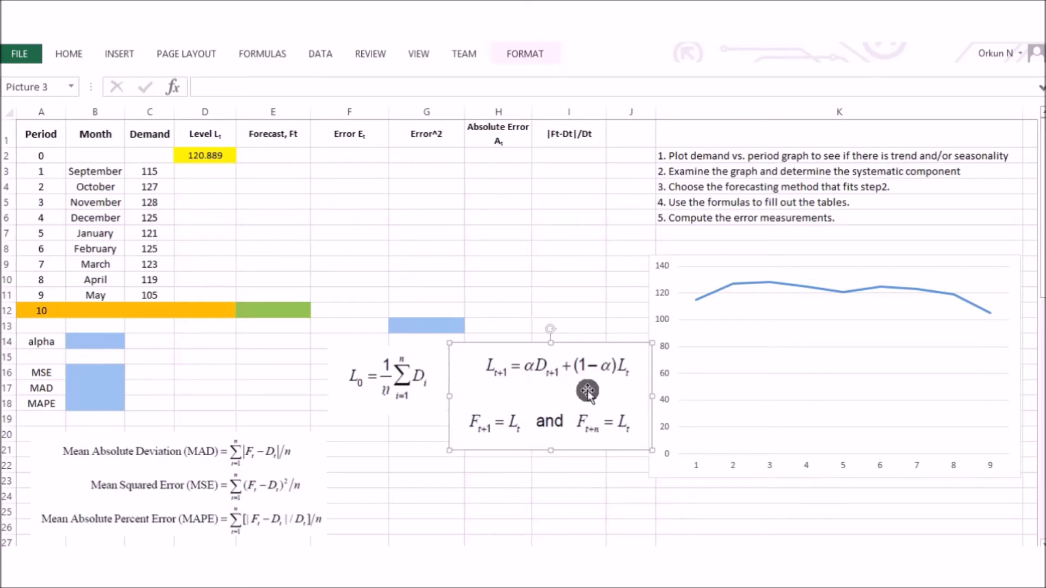
left_click(205, 171)
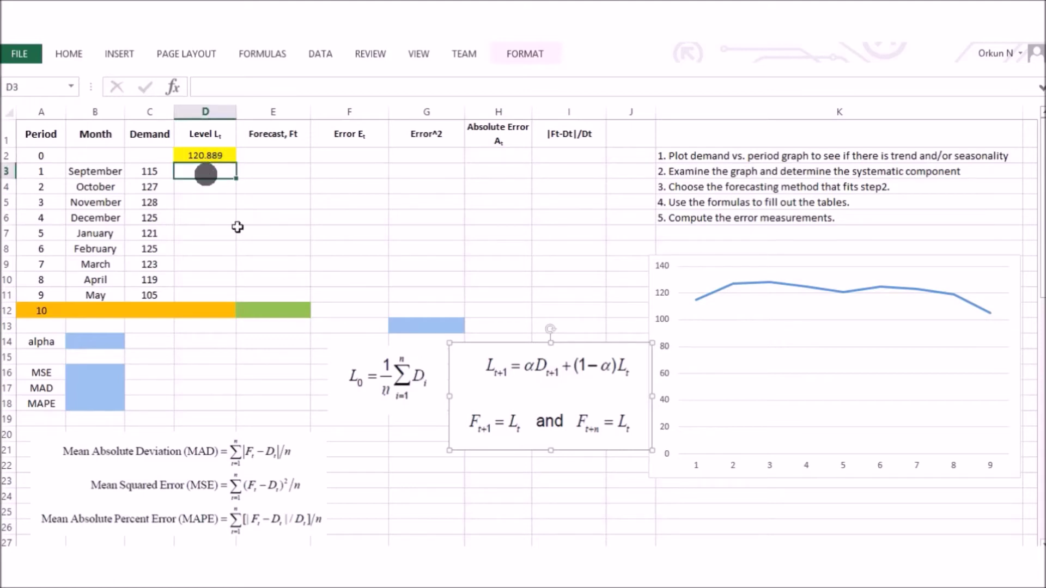
left_click(110, 340)
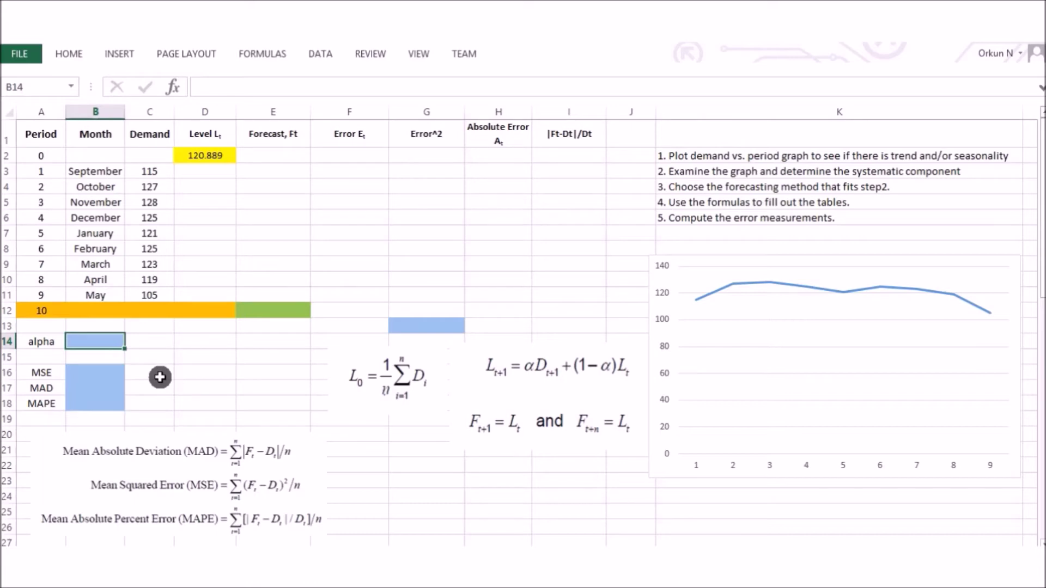
type("0.2")
key("Return")
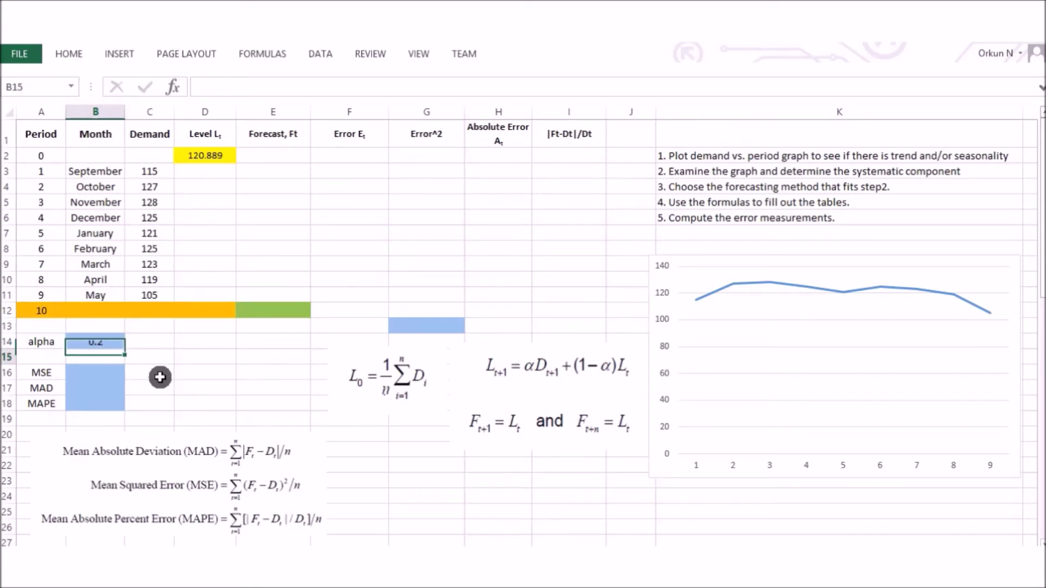
left_click(205, 173)
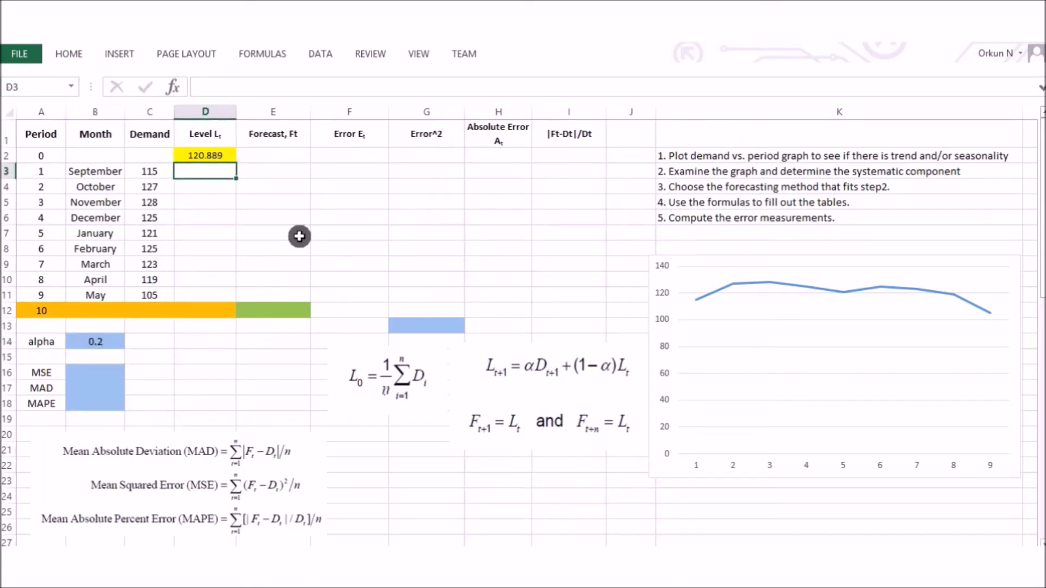
- Start D3's level formula as absolute $B$14 times September demand C3
type("=")
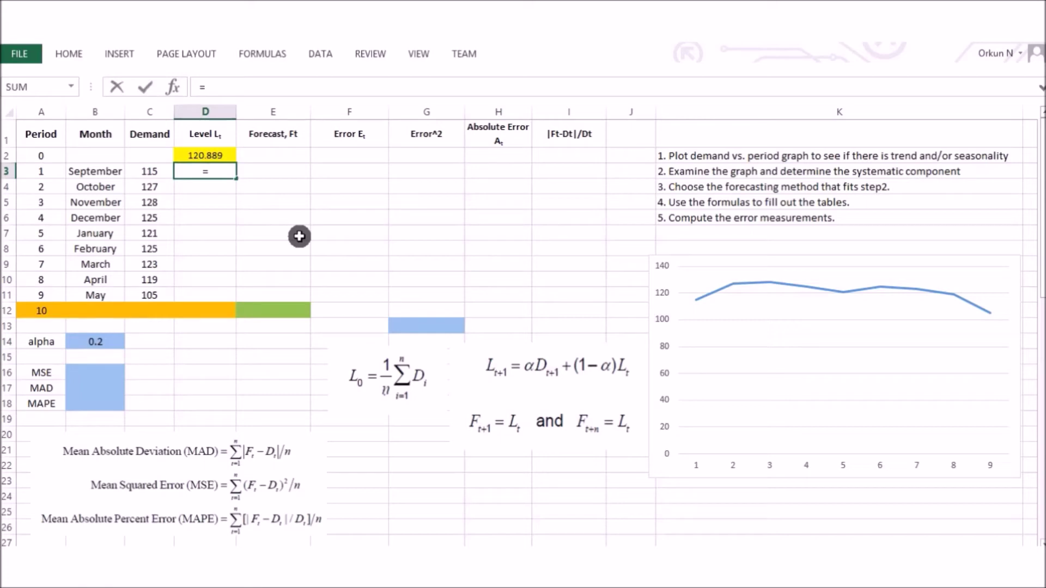
left_click(104, 340)
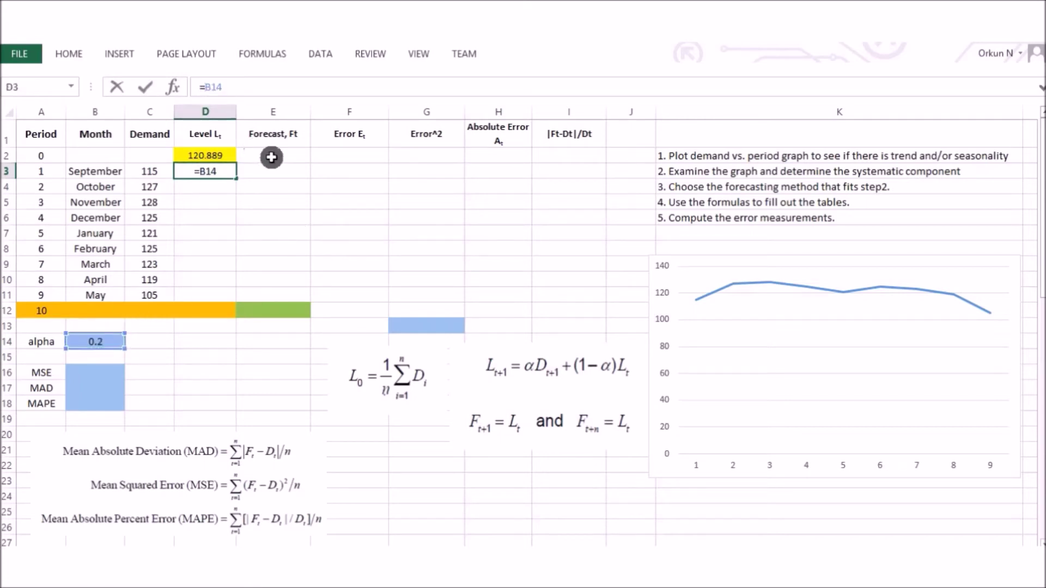
left_click(204, 87)
type("$")
left_click(221, 87)
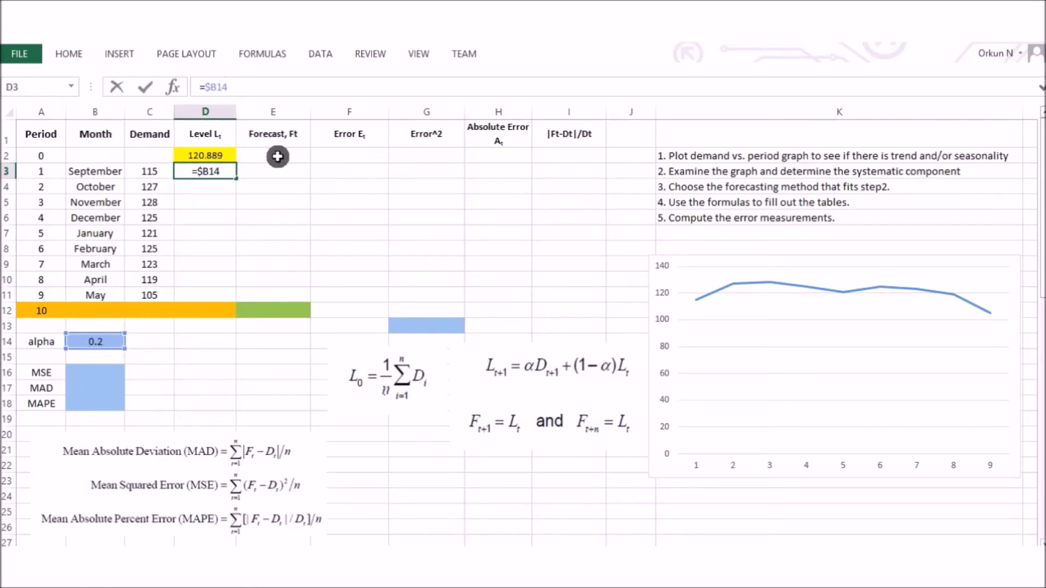
type("$")
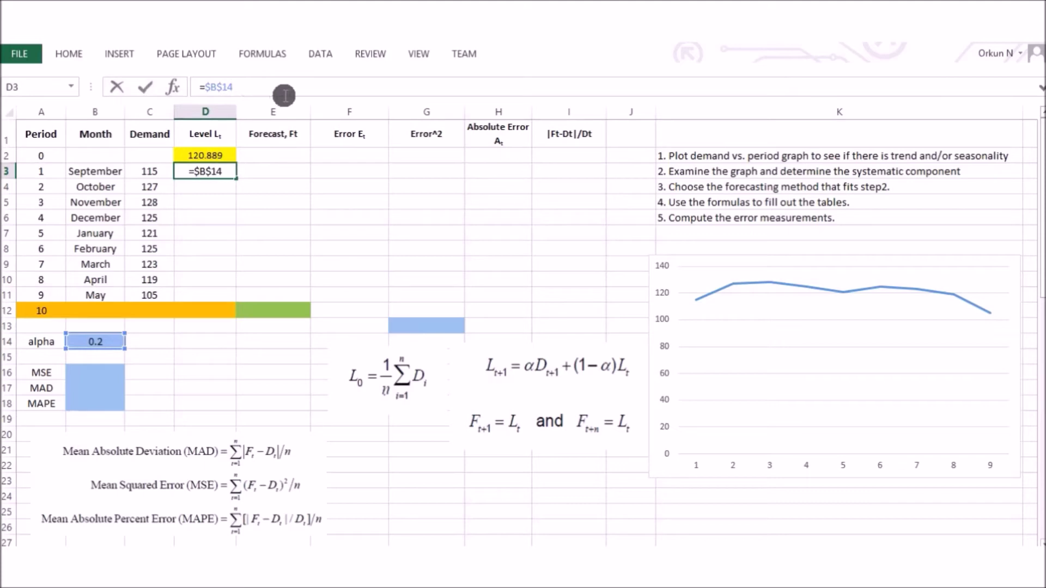
type("*")
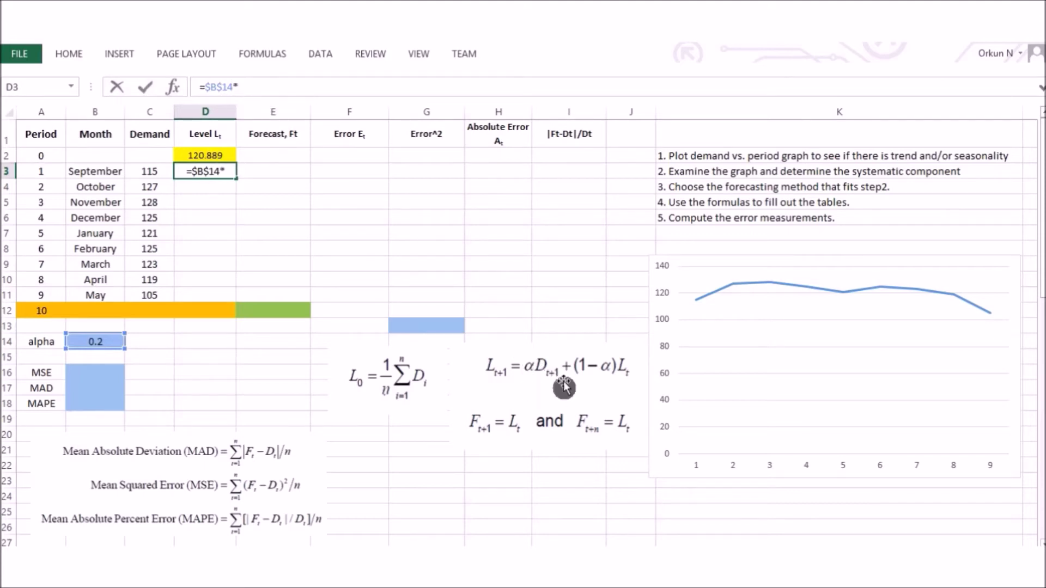
left_click(151, 171)
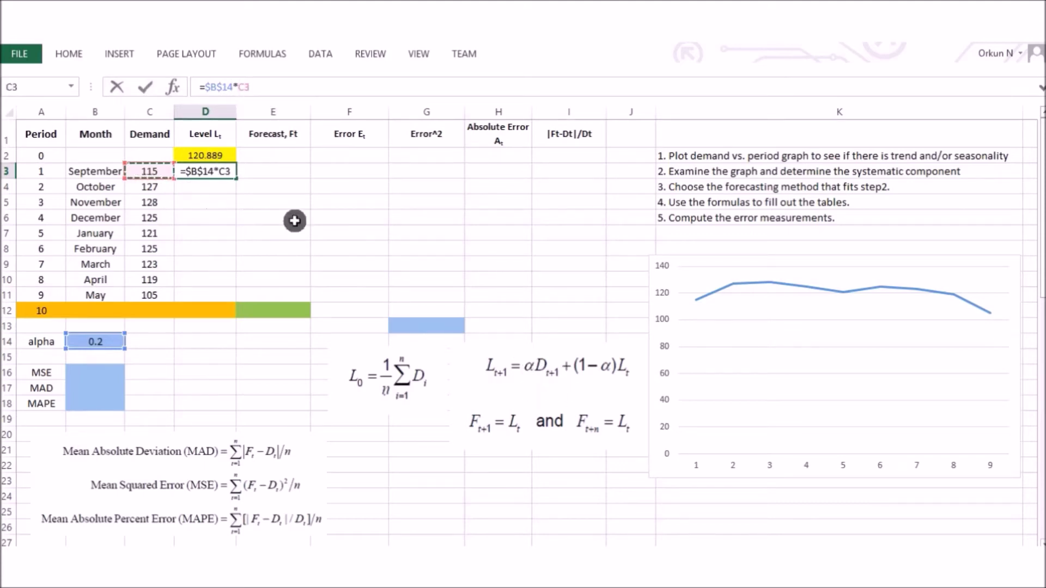
- Complete D3 as =$B$14*C3+(1-$B$14)*D2, fixing a misplaced operator
type("+(1")
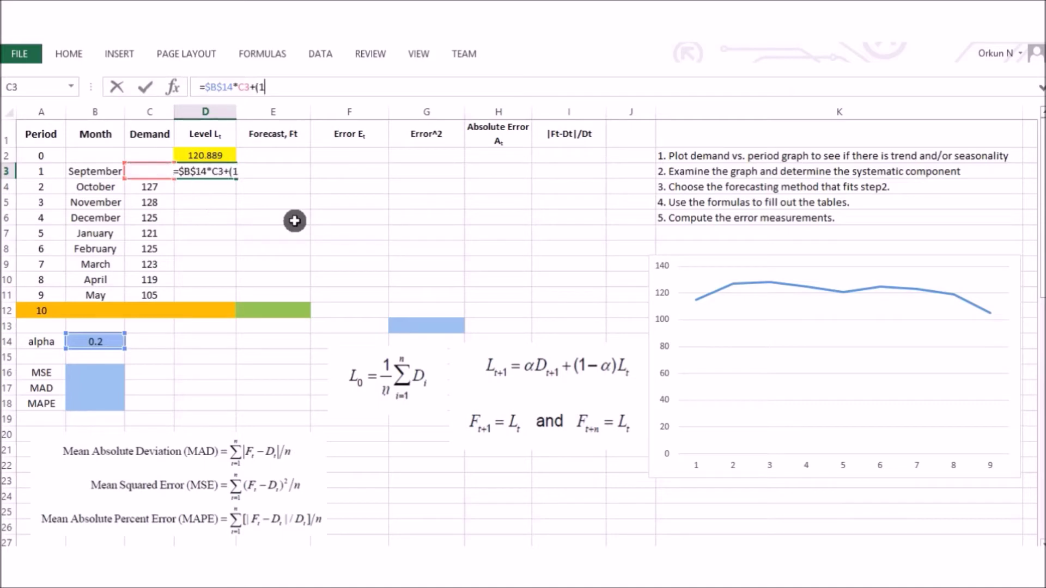
type("-")
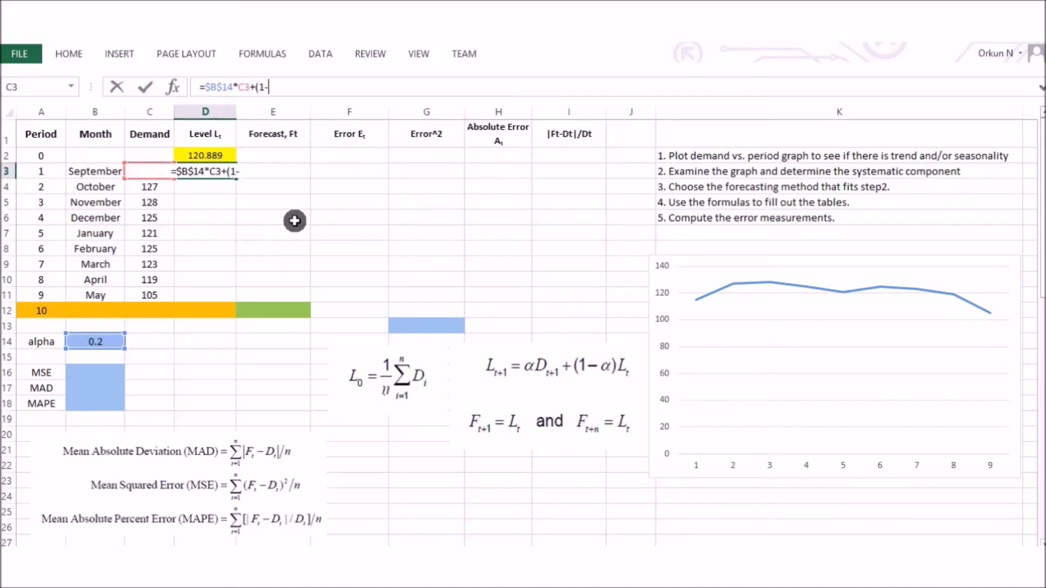
left_click(100, 343)
left_click(271, 87)
type("$B14")
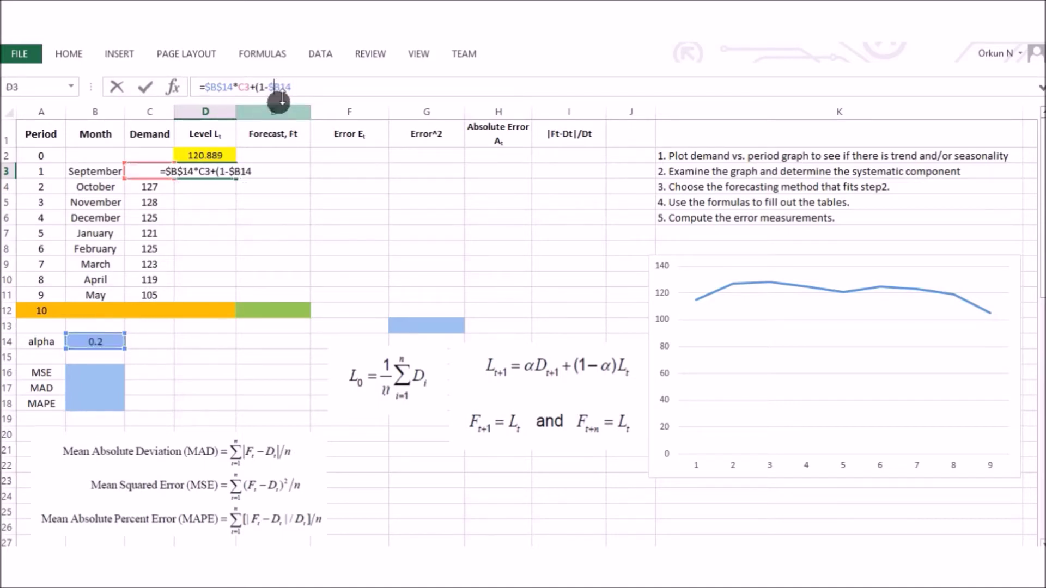
left_click(280, 87)
type("$")
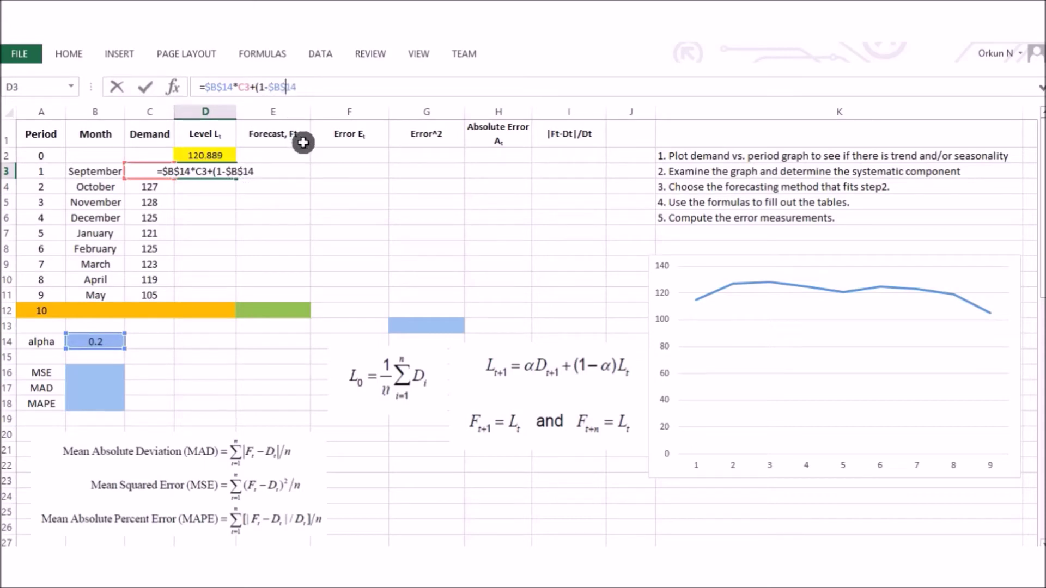
type(")")
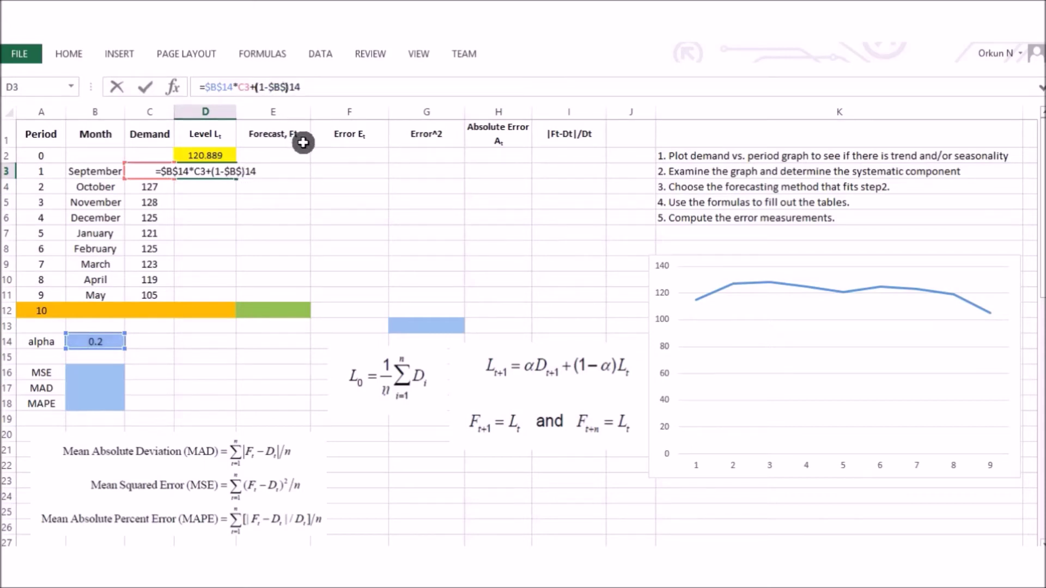
type("*")
key("BackSpace")
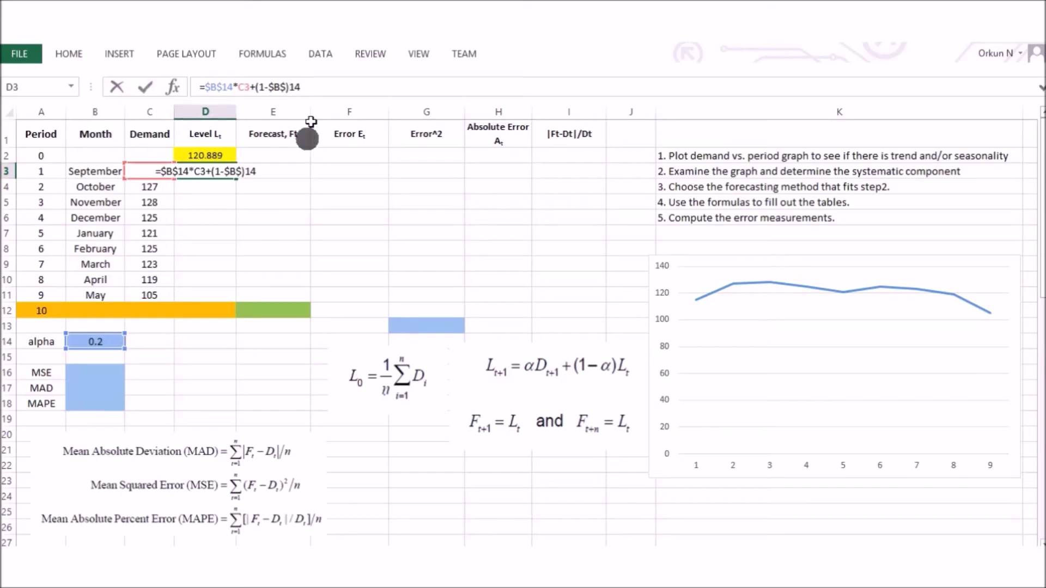
key("BackSpace")
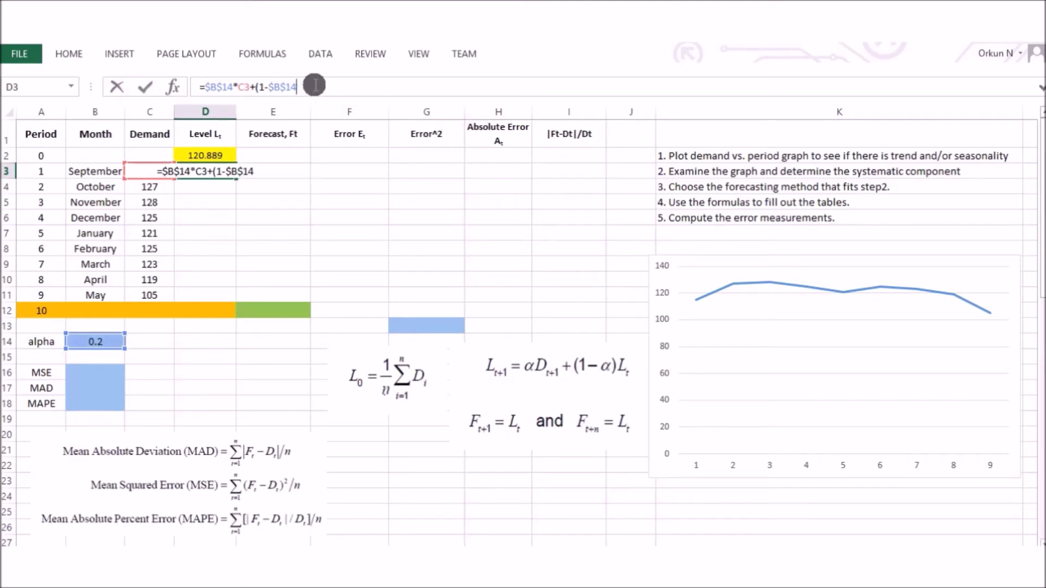
left_click(313, 85)
type(")")
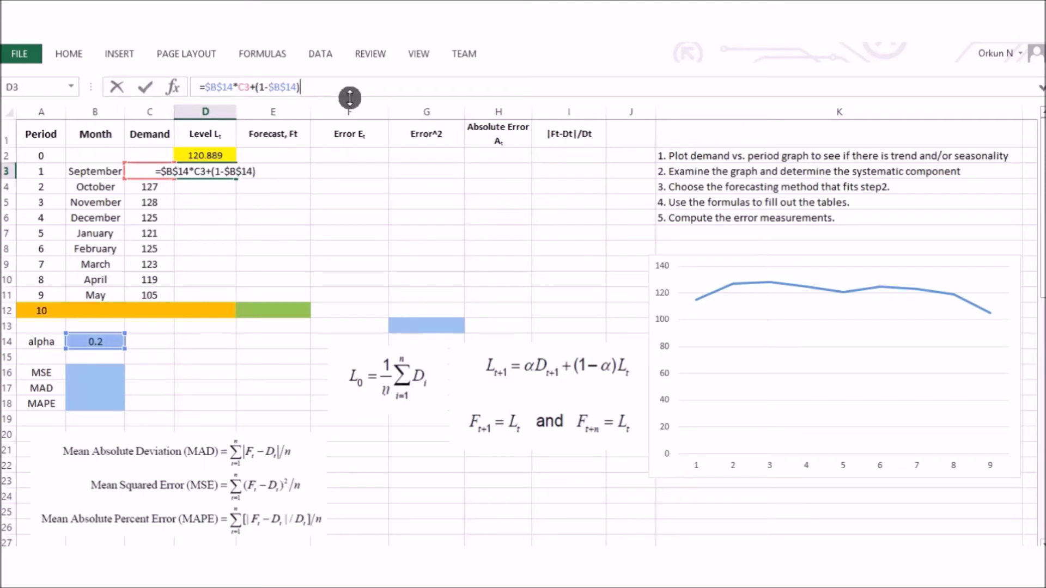
type("*")
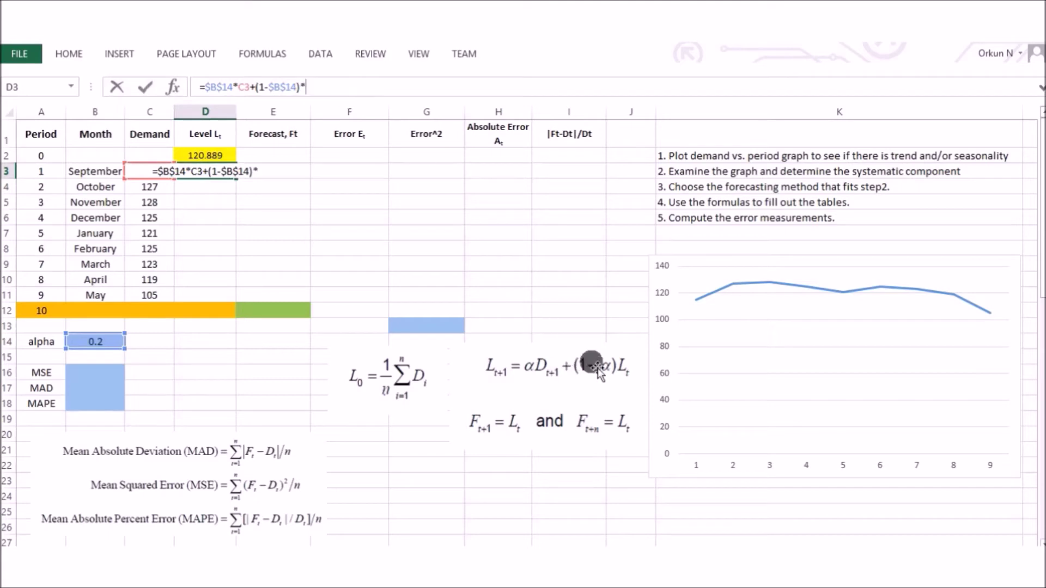
left_click(225, 157)
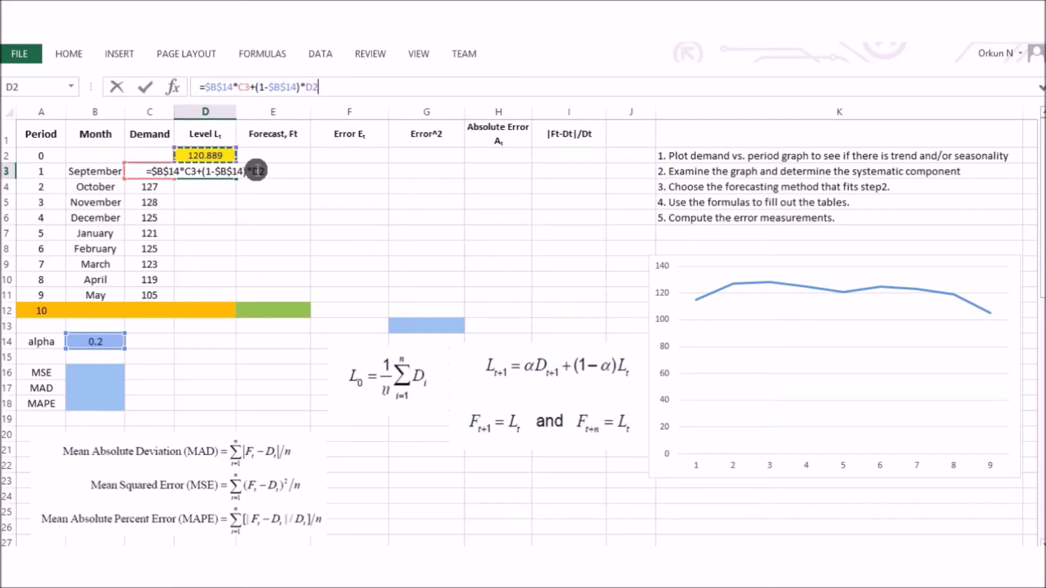
key("Return")
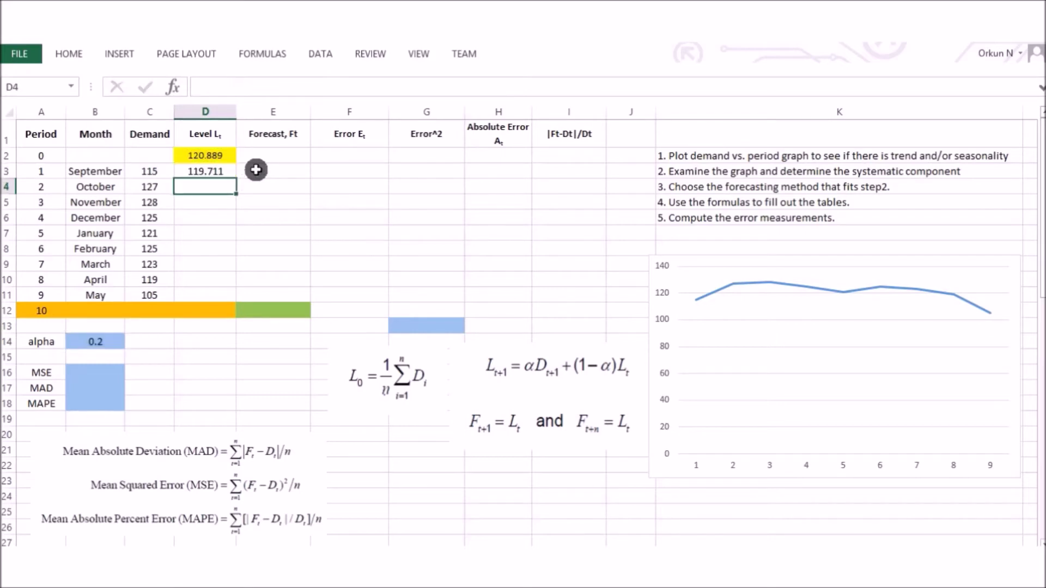
- Copy the level formula down to D11 and step through the cells to check them
left_click(215, 171)
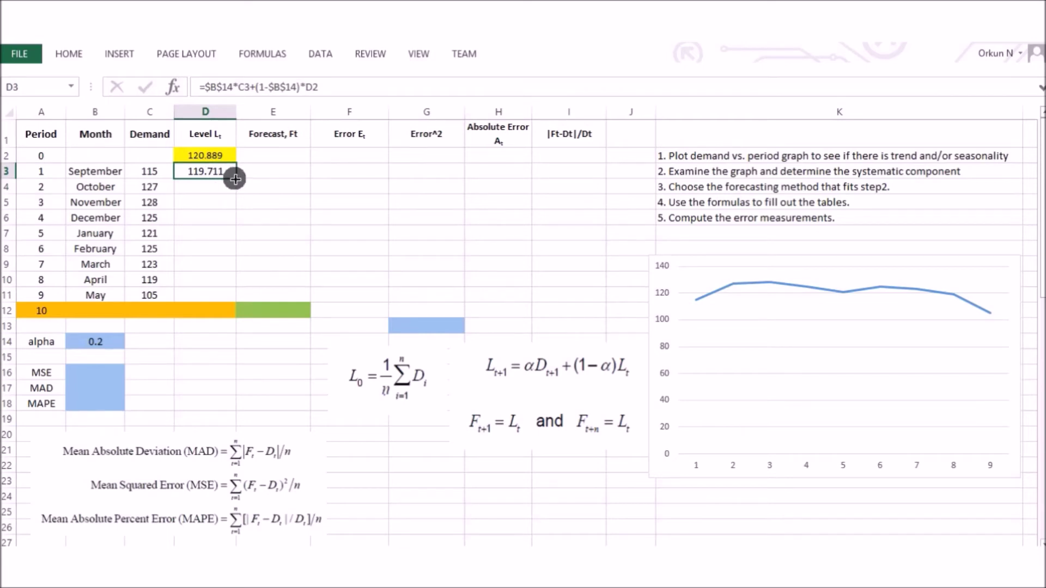
left_click_drag(235, 179, 224, 300)
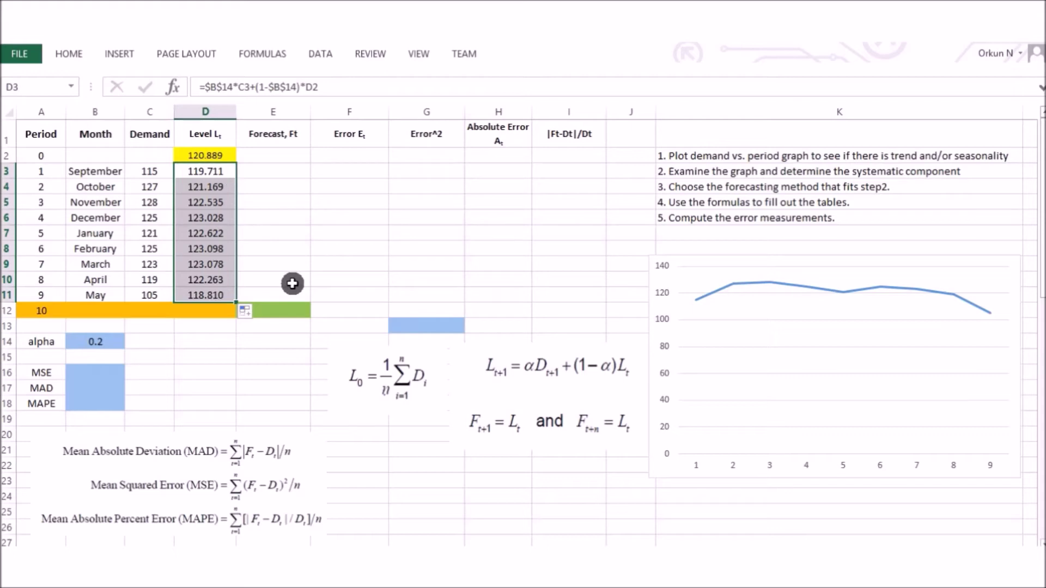
left_click(206, 174)
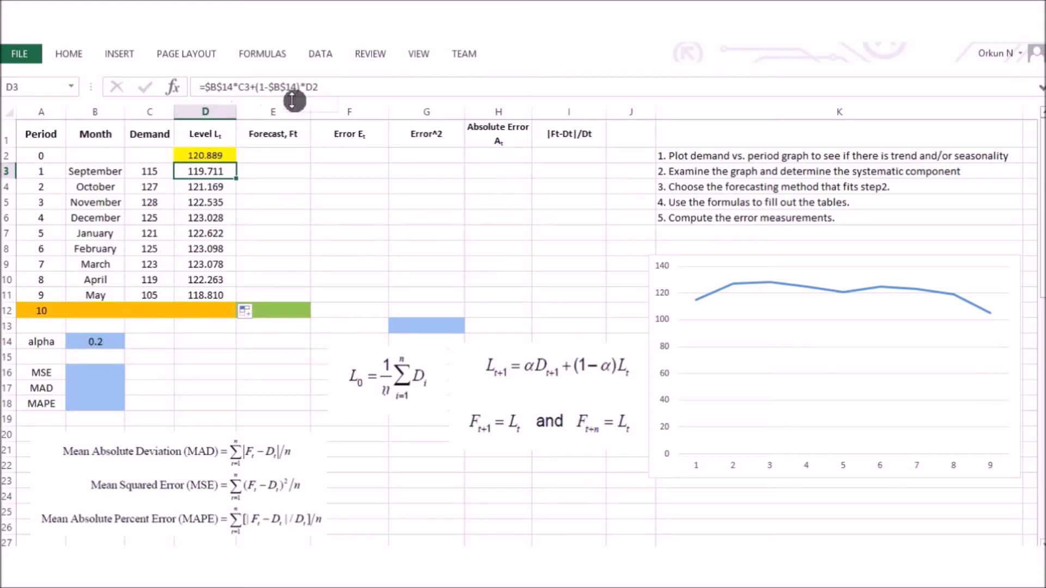
key("Down")
key("Down")
key("Down")
key("Down")
key("Down")
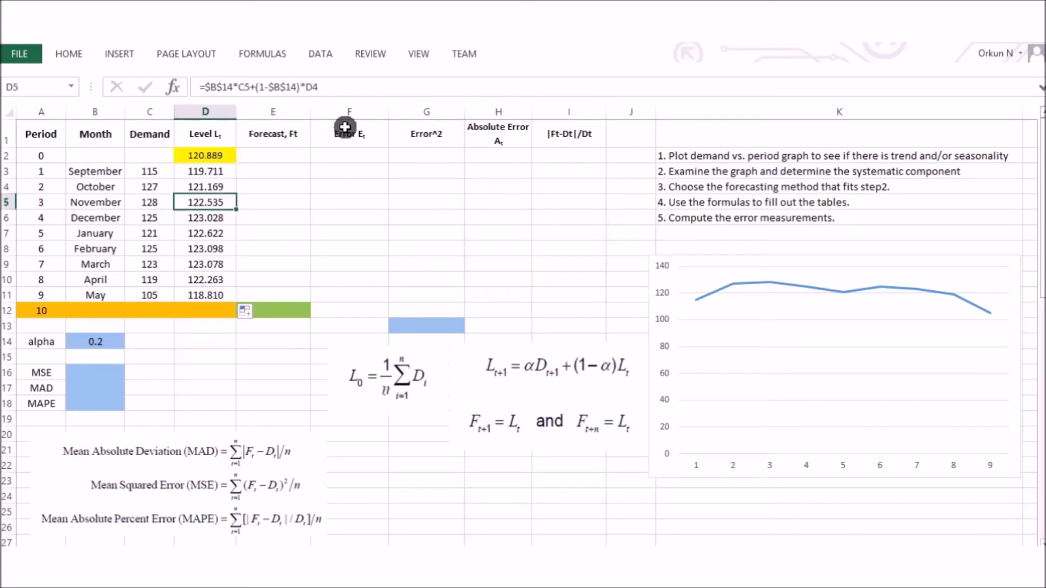
key("Down")
key("Down")
key("Down")
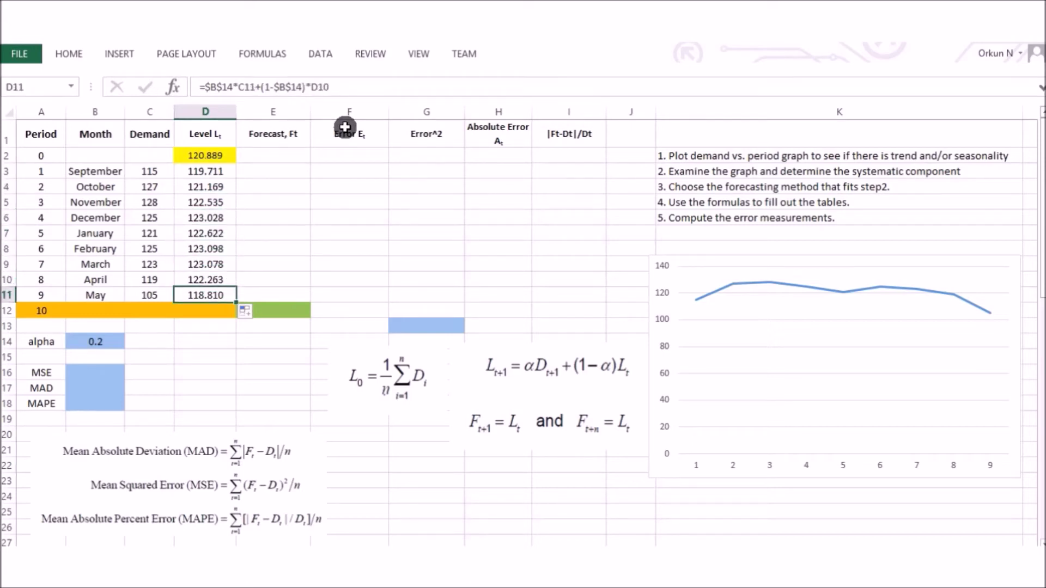
key("Up")
key("Up")
key("Up")
key("Up")
key("Up")
key("Up")
key("Up")
key("Up")
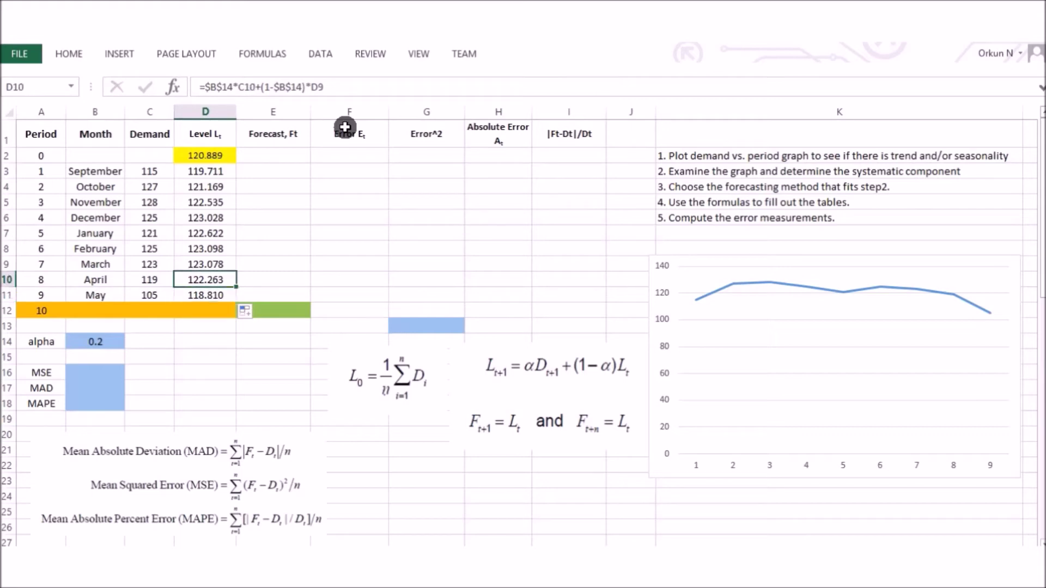
key("Up")
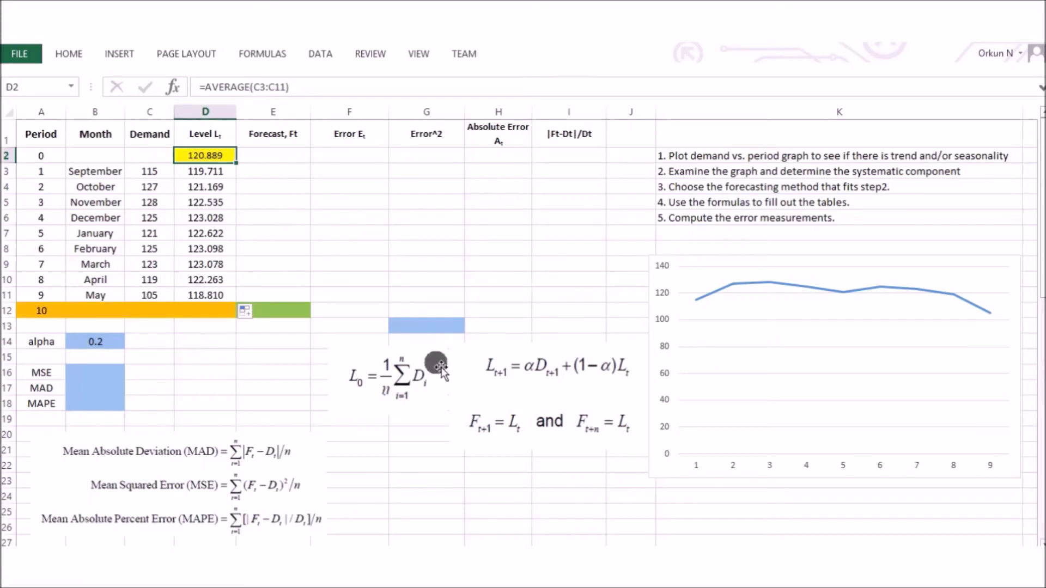
- Enter =D2 in E3 and copy the forecast formula down through E12
left_click(466, 436)
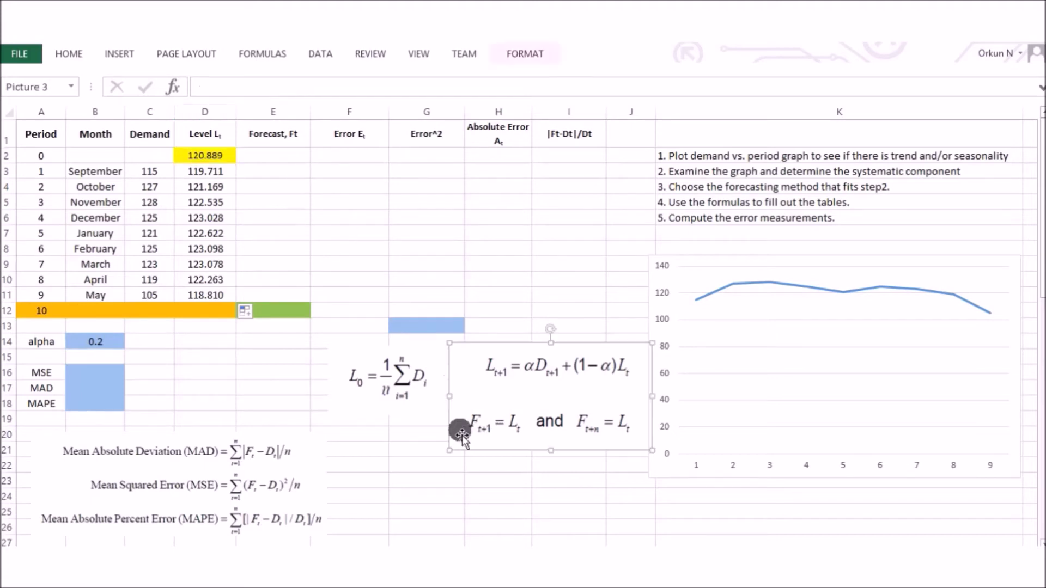
left_click(268, 174)
type("=")
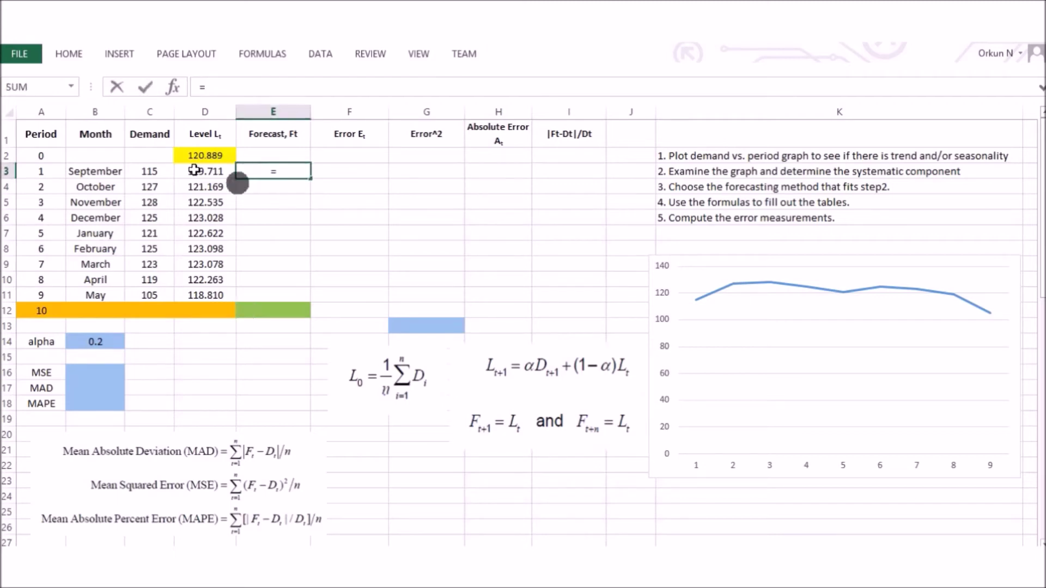
left_click(188, 154)
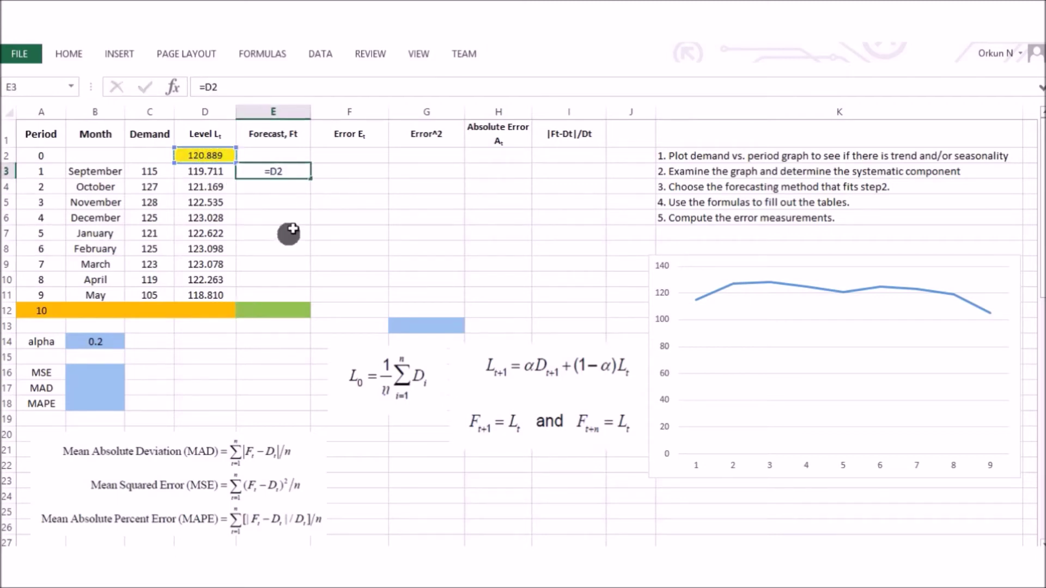
key("Return")
left_click(299, 171)
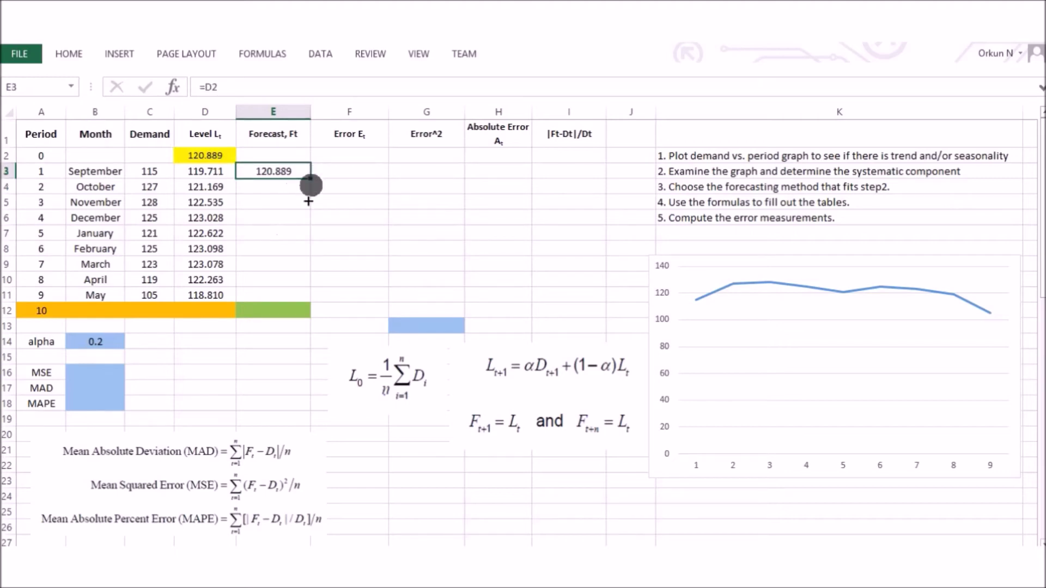
left_click_drag(308, 201, 292, 312)
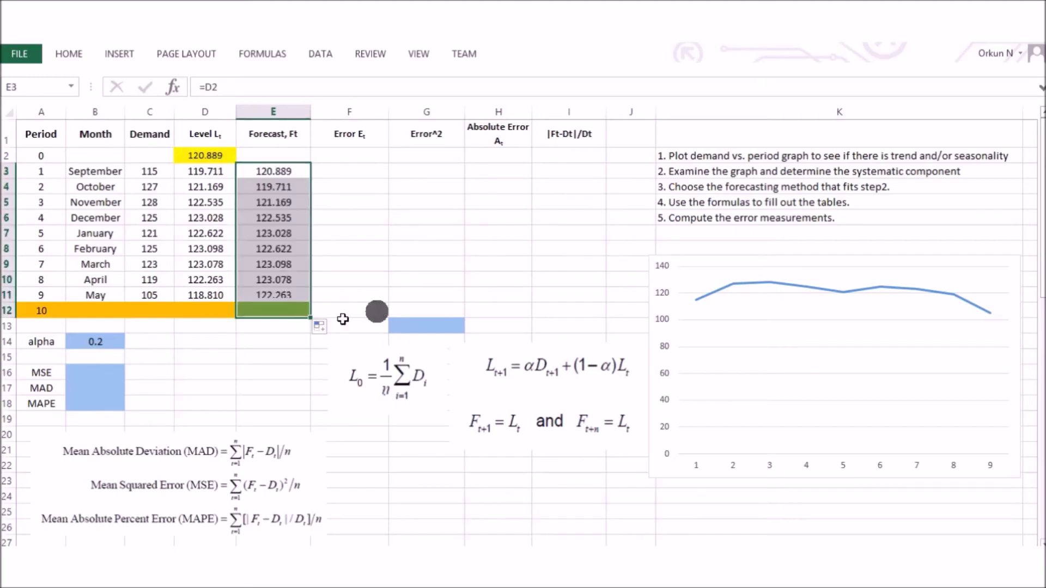
- Give the period 10 forecast E12 a green fill and check the forecast formulas
left_click(276, 312)
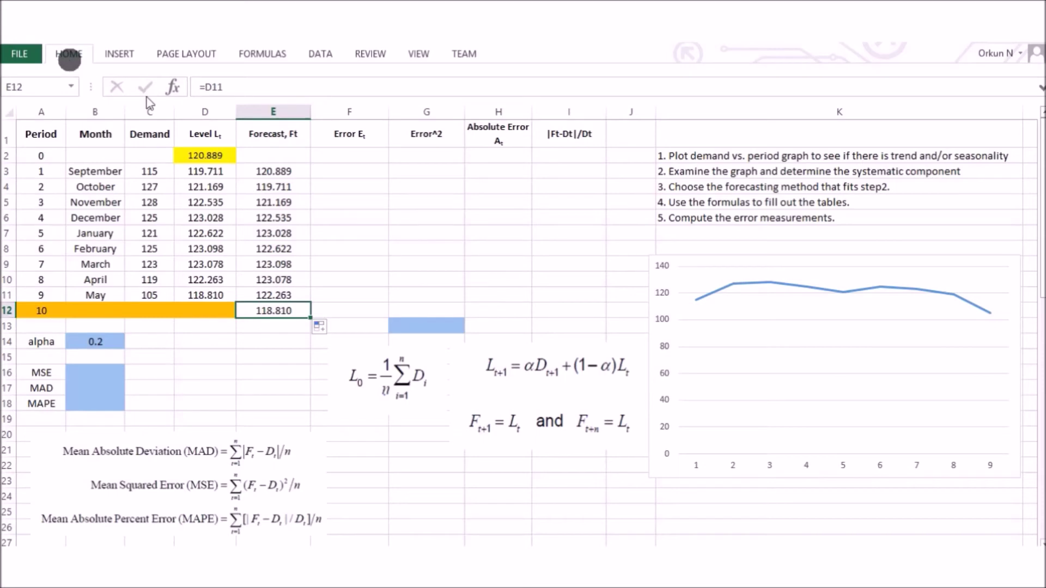
left_click(68, 54)
left_click(234, 105)
left_click(285, 311)
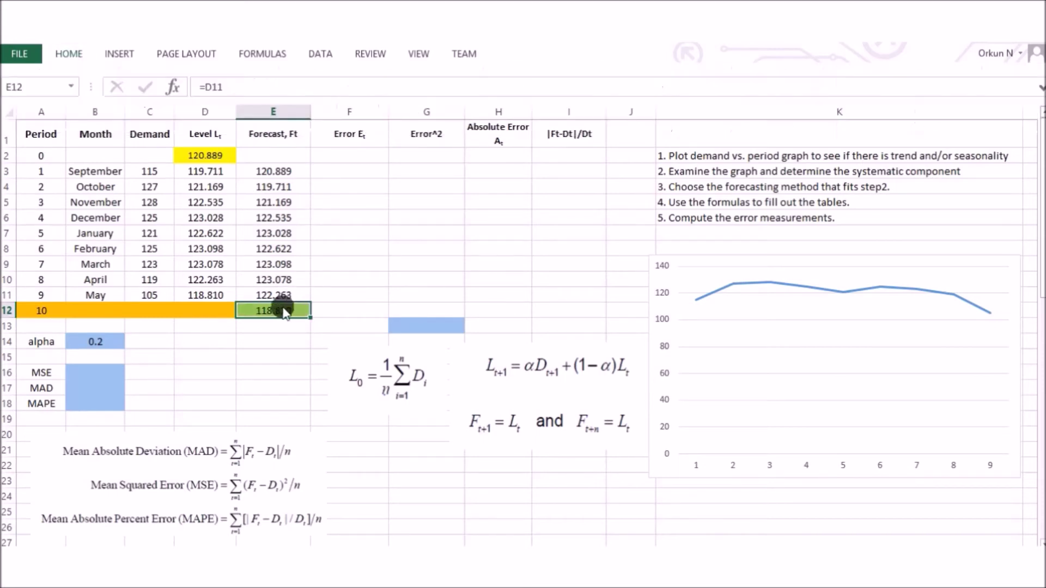
left_click(267, 170)
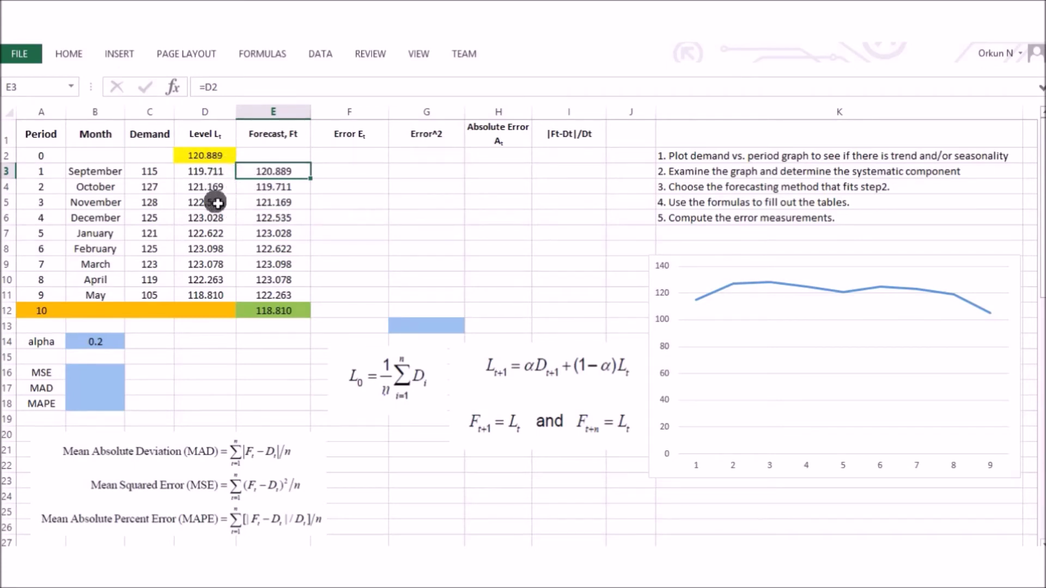
left_click(262, 311)
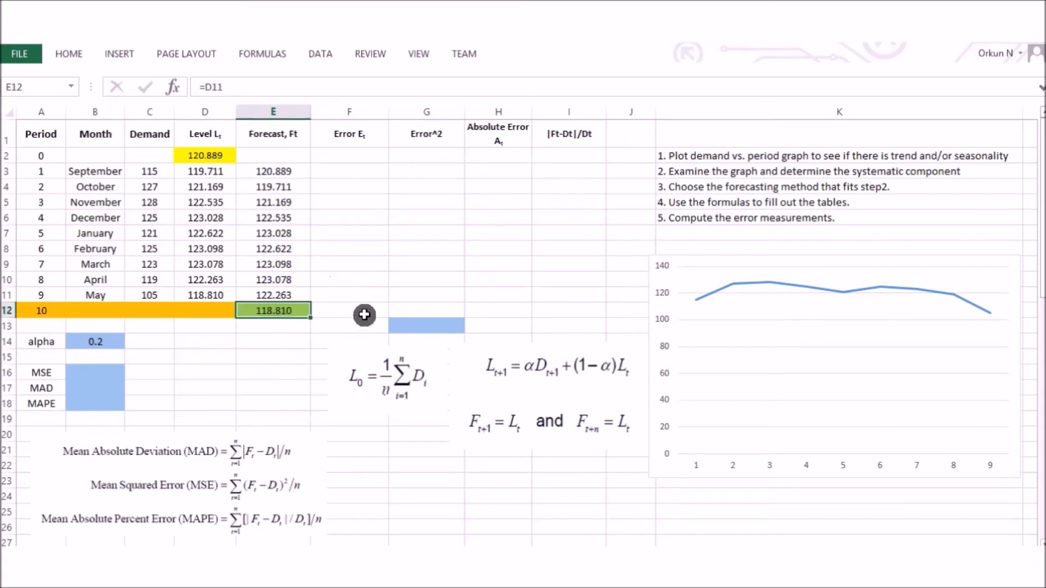
left_click_drag(31, 310, 284, 313)
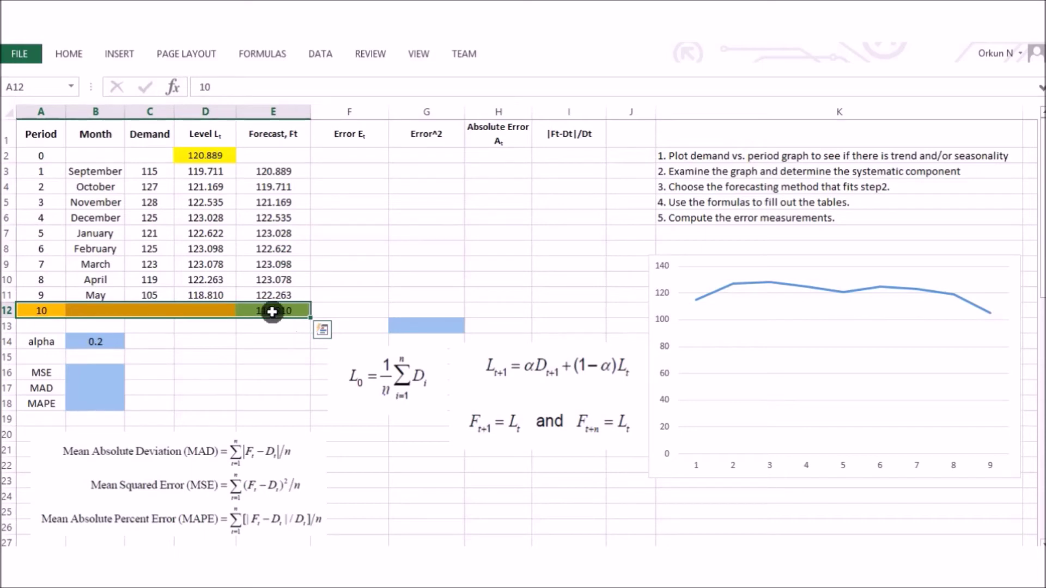
left_click(271, 311)
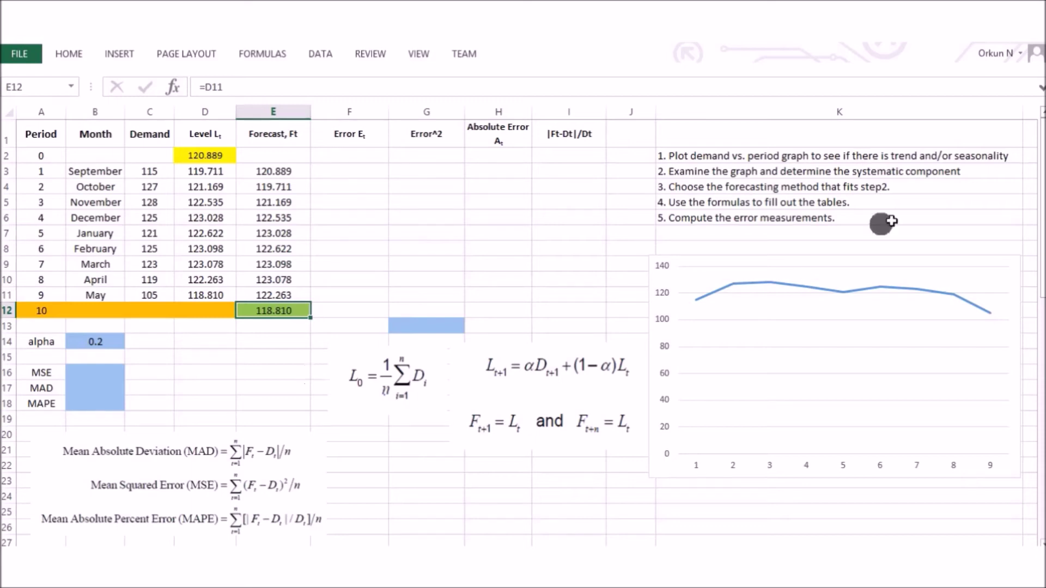
left_click(774, 220)
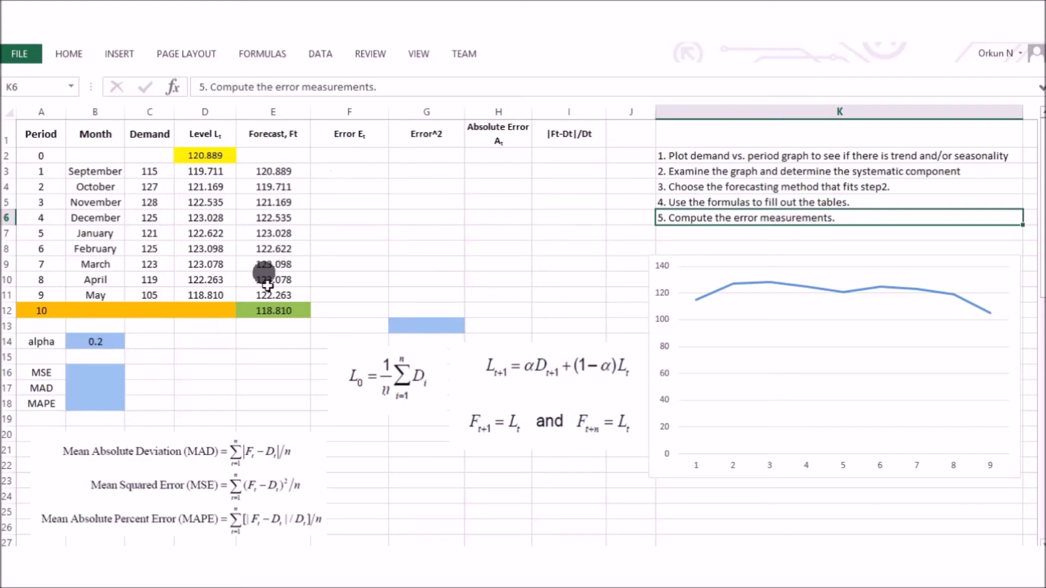
left_click(52, 372)
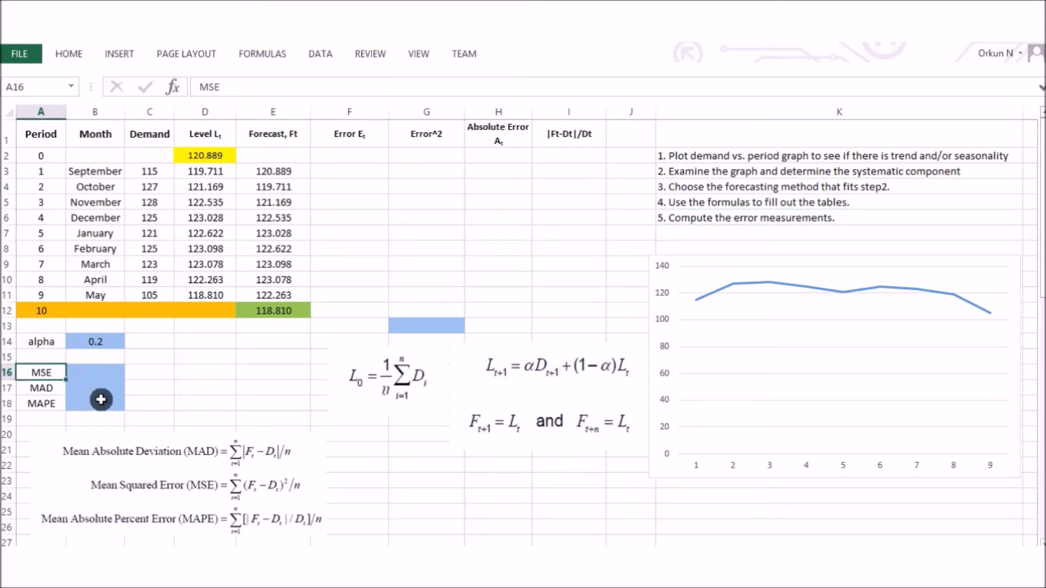
left_click(48, 387)
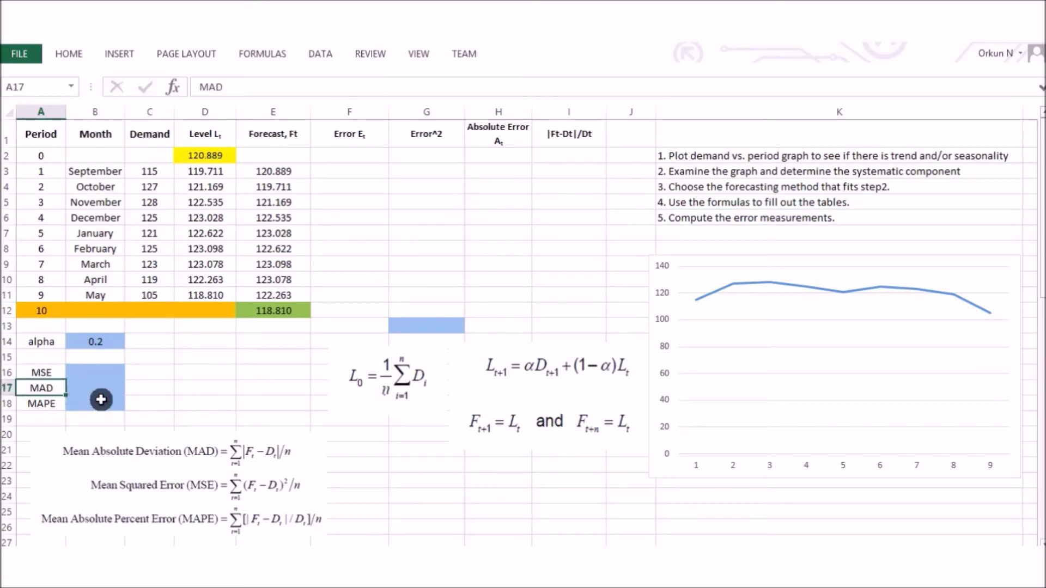
left_click(41, 403)
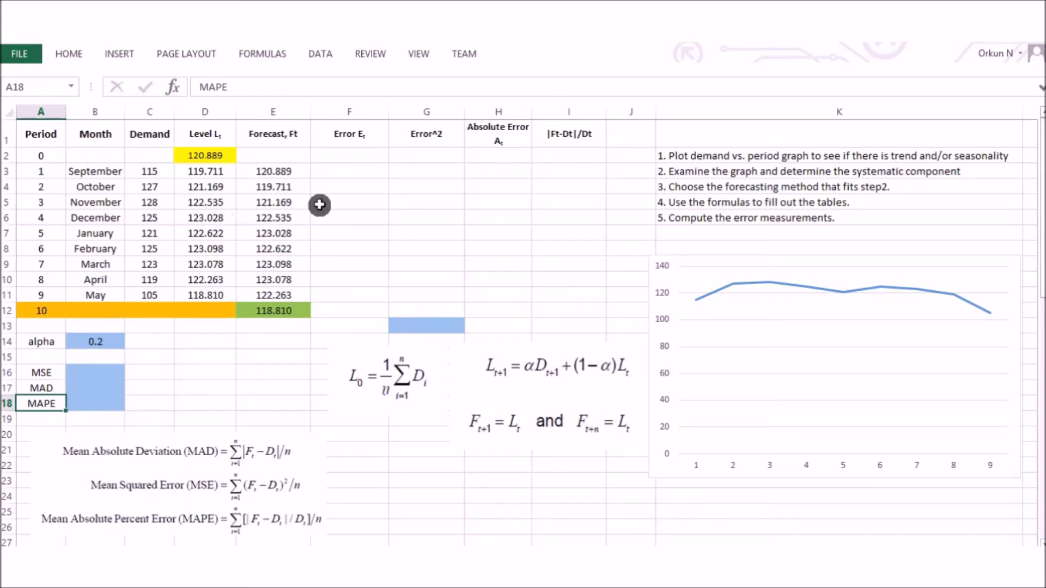
left_click(351, 168)
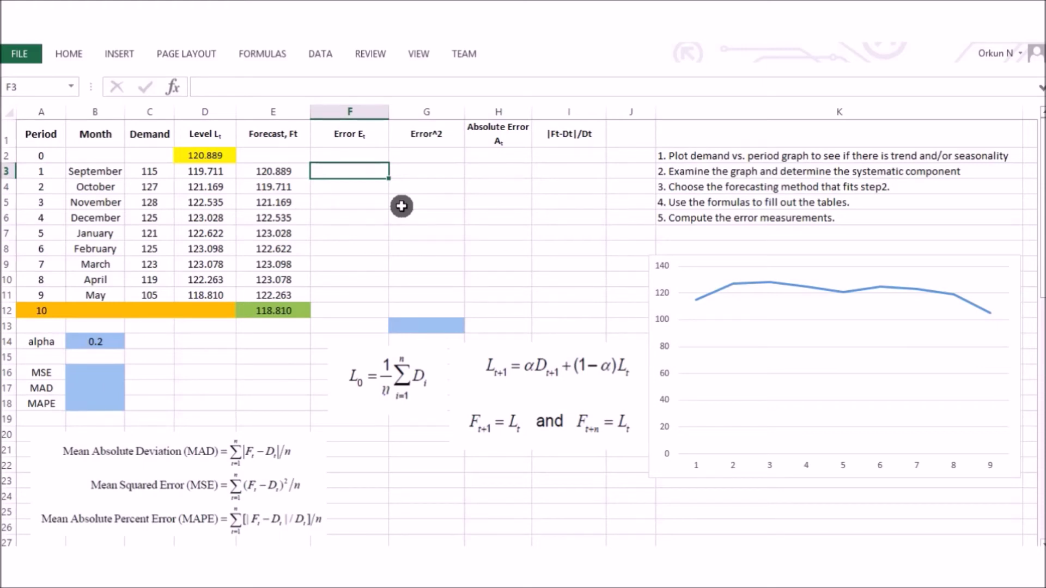
- Enter =E3-C3 in F3 and copy the error formula down to F11
type("=")
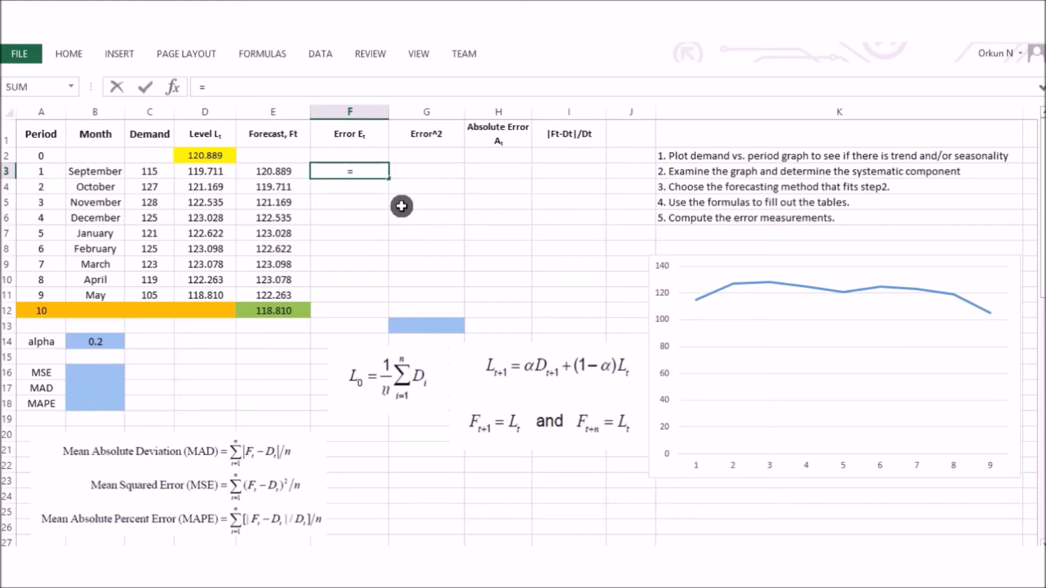
left_click(275, 172)
type("-")
left_click(153, 170)
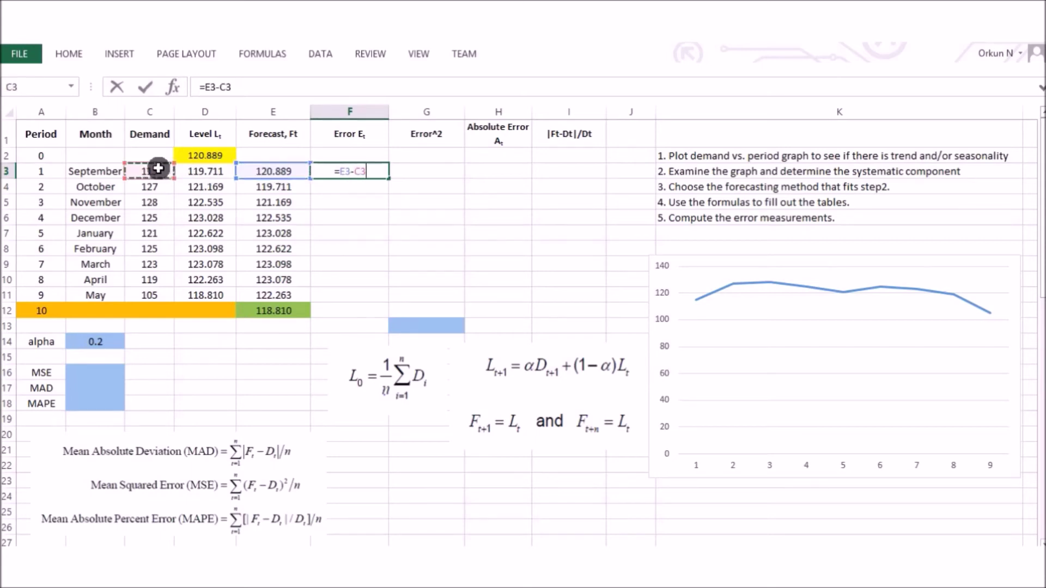
key("Return")
left_click(381, 171)
left_click_drag(389, 179, 366, 296)
- Check the period 1 and 2 errors against their demand and forecast values
left_click_drag(360, 170, 360, 185)
left_click(360, 170)
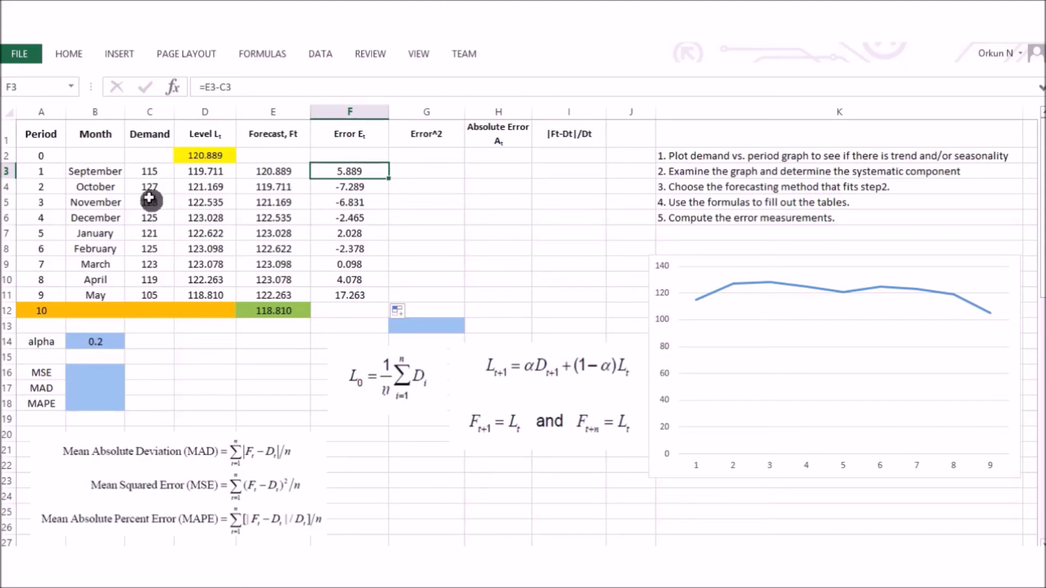
left_click(151, 170)
left_click(273, 172)
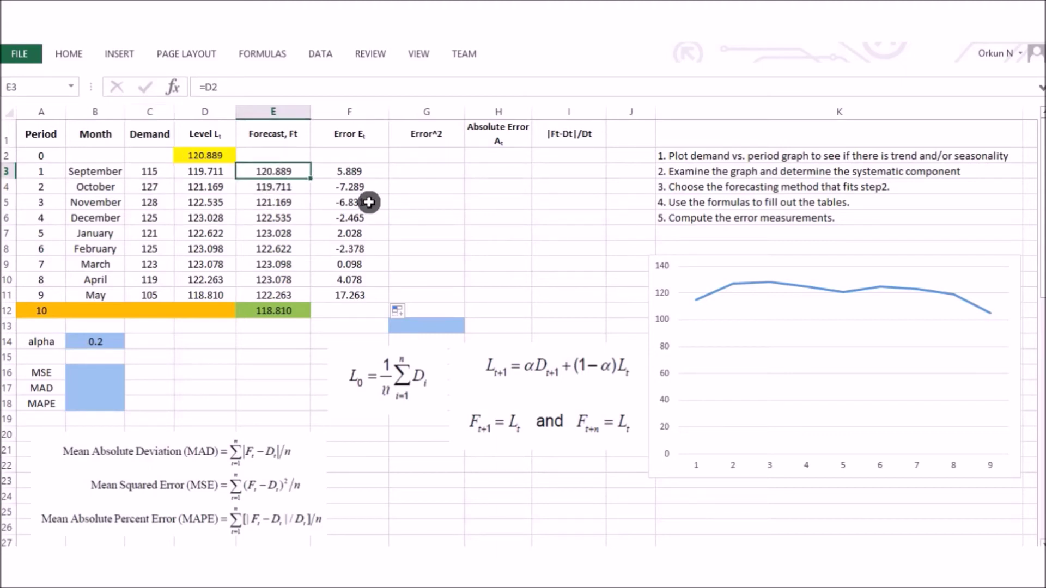
left_click(345, 187)
left_click(270, 187)
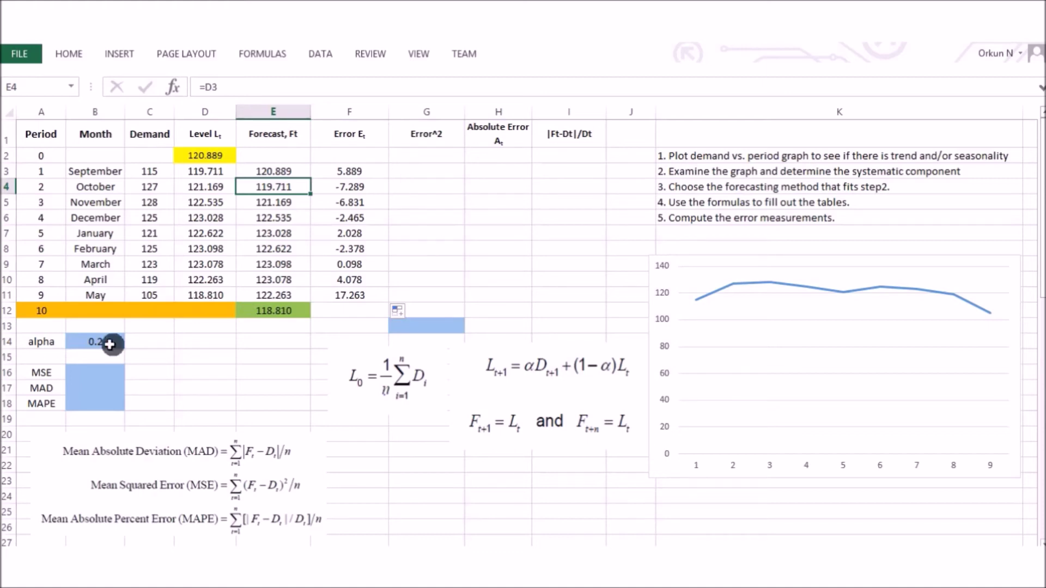
left_click(409, 169)
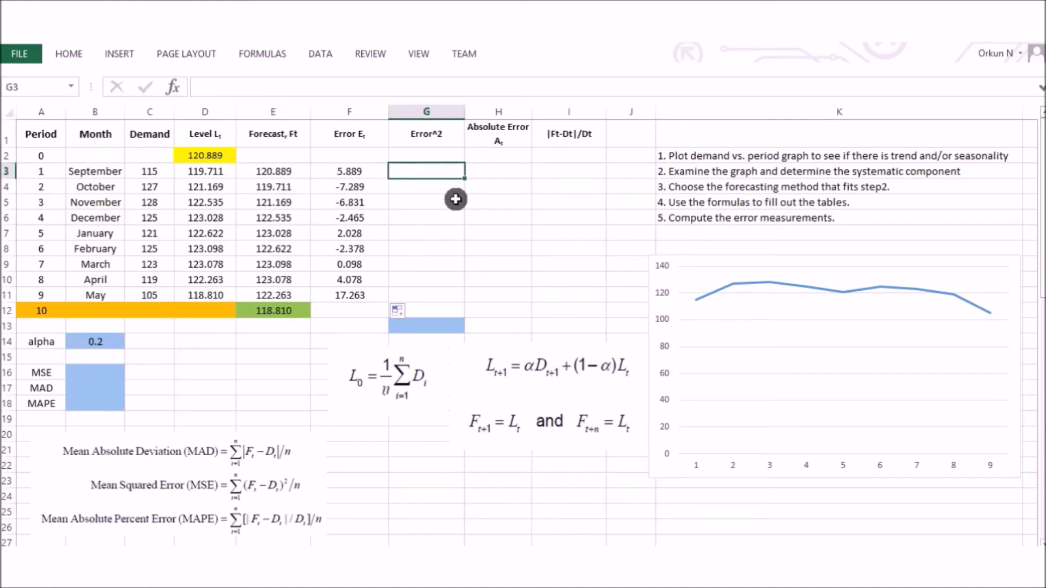
- Enter =F3*F3 in G3 and copy the squared error down to G11
type("=")
left_click(370, 174)
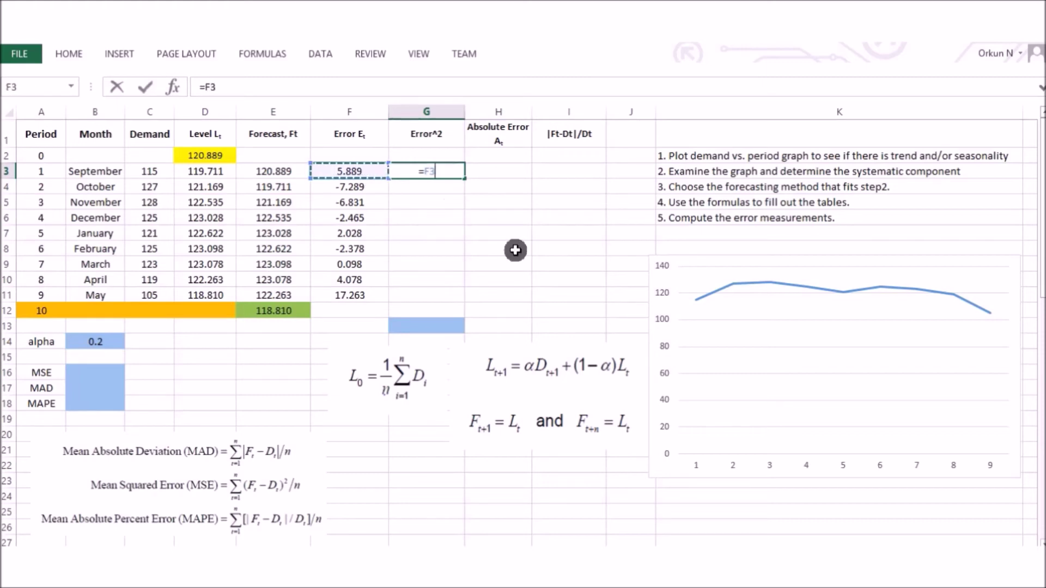
type("*")
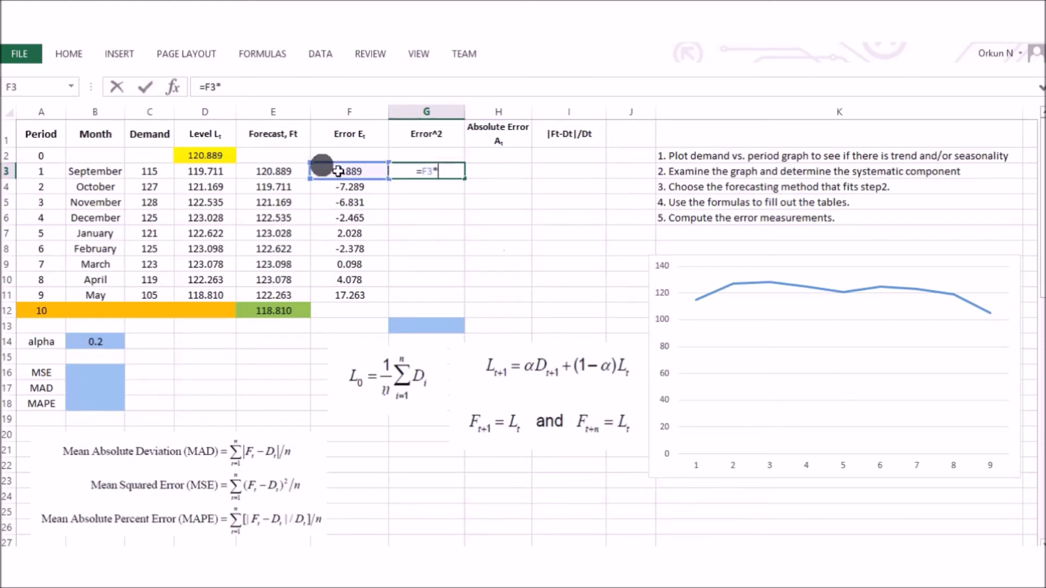
left_click(324, 170)
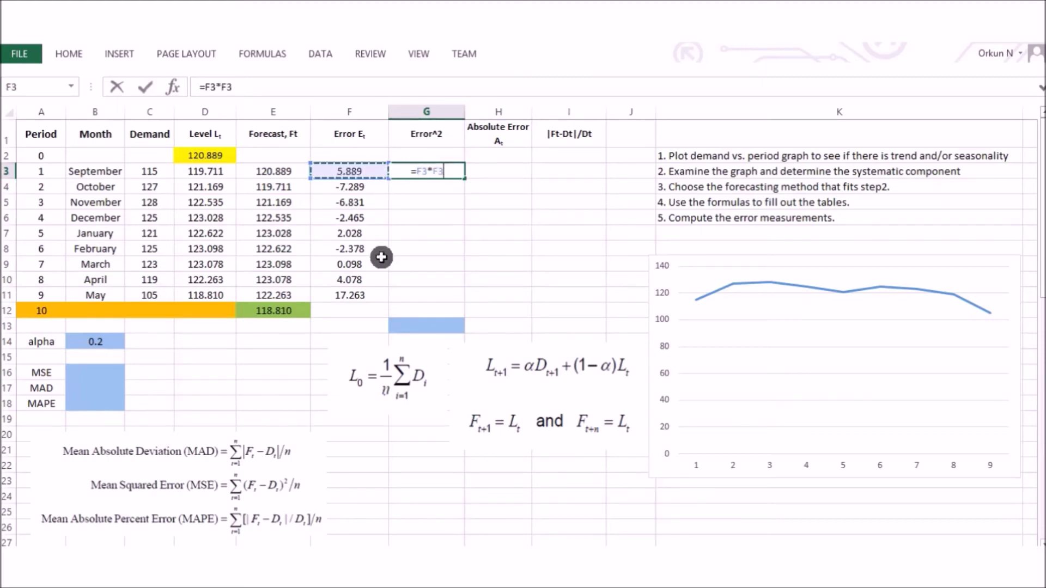
key("Return")
left_click(439, 171)
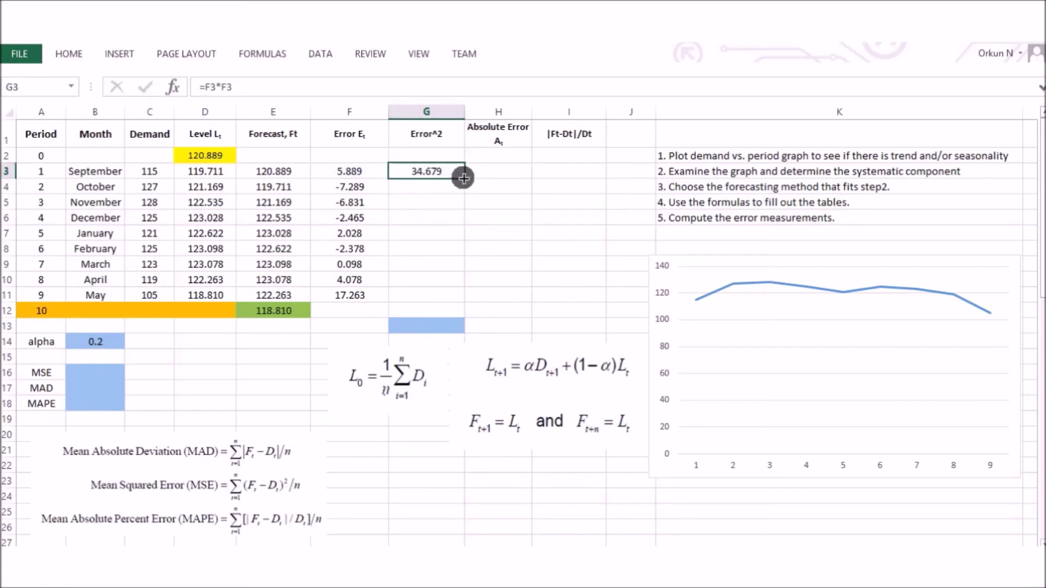
left_click_drag(464, 183, 453, 294)
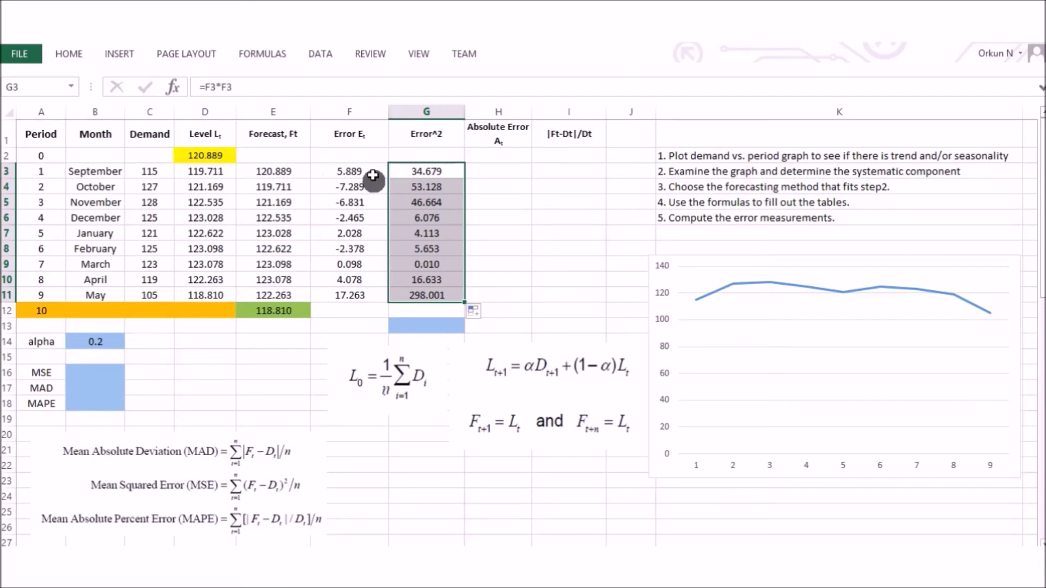
- Enter =ABS(F3) in H3 and copy the absolute error down to H11
left_click(487, 173)
type("=")
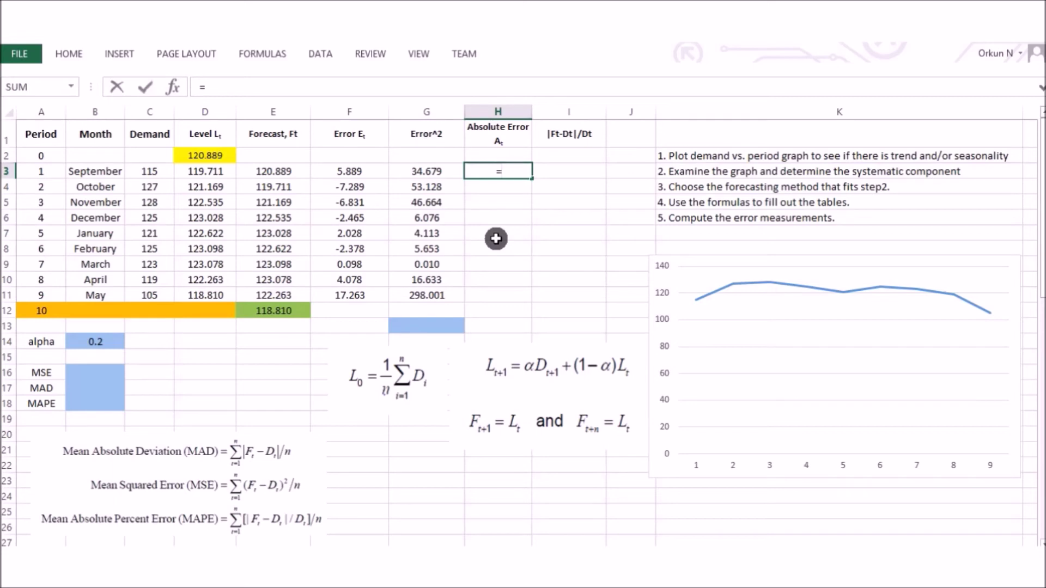
type("abs(")
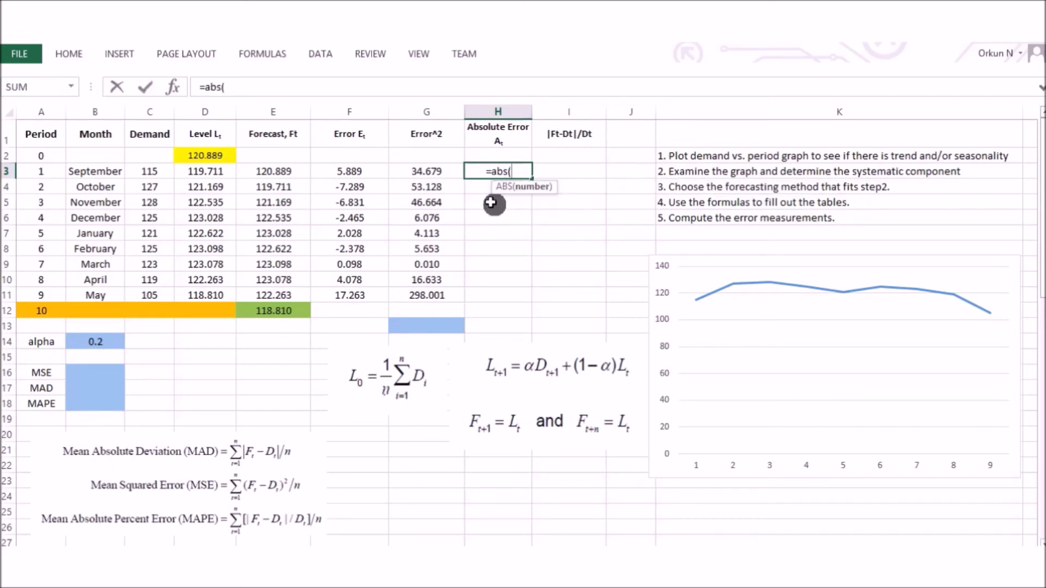
left_click(360, 173)
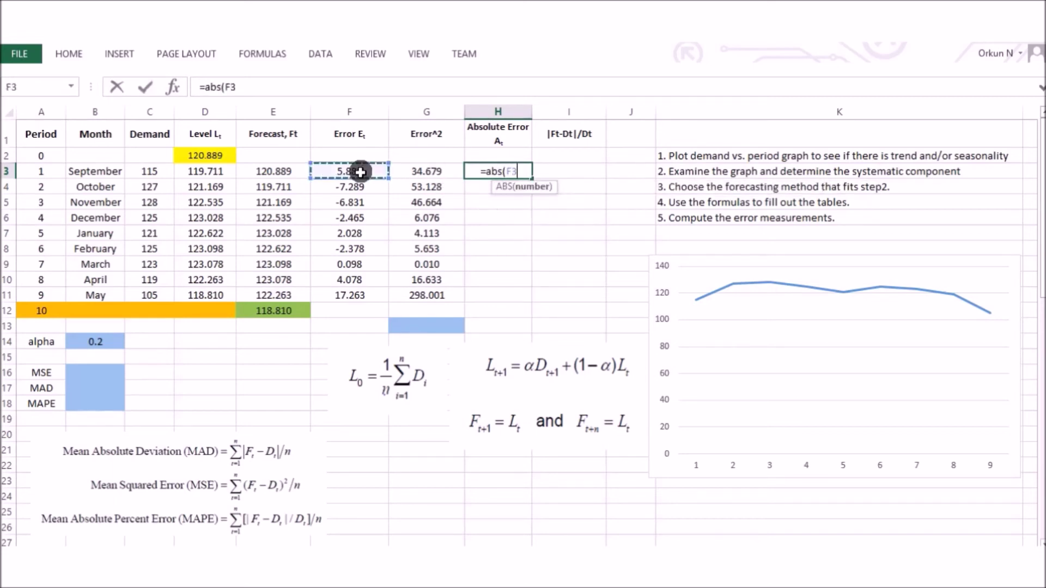
type(")")
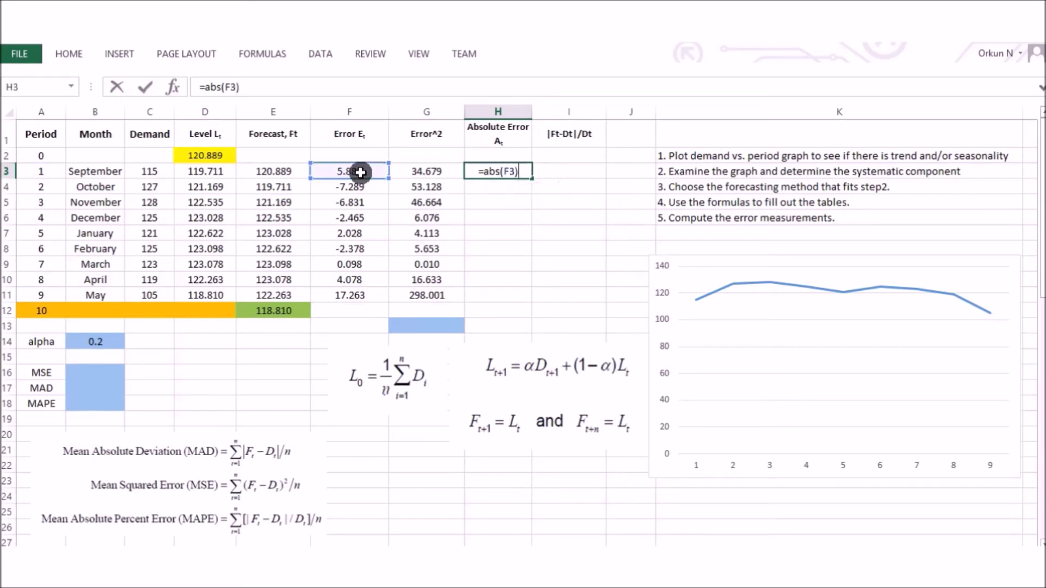
key("Return")
left_click(511, 172)
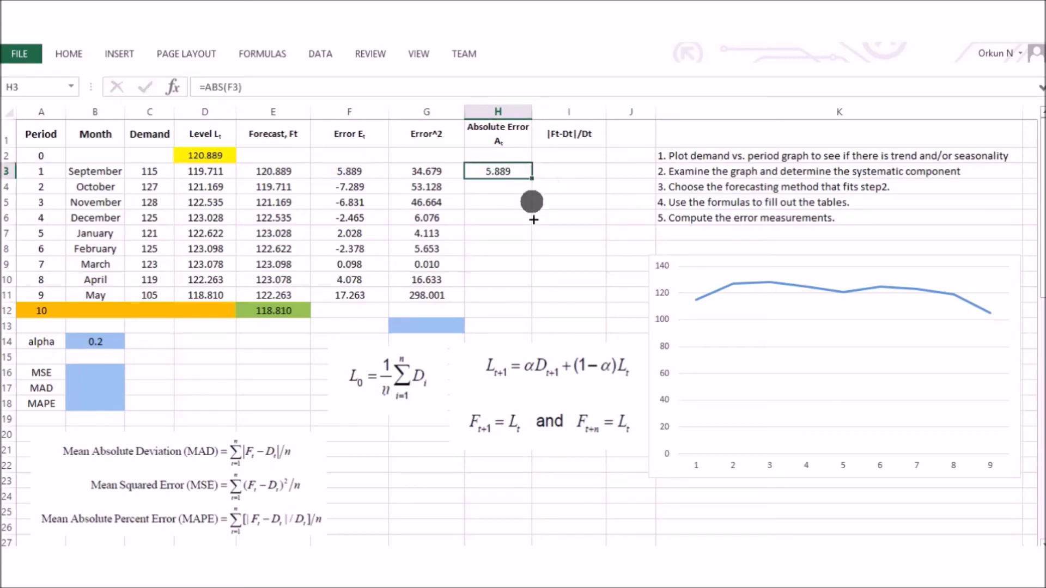
left_click_drag(533, 219, 528, 294)
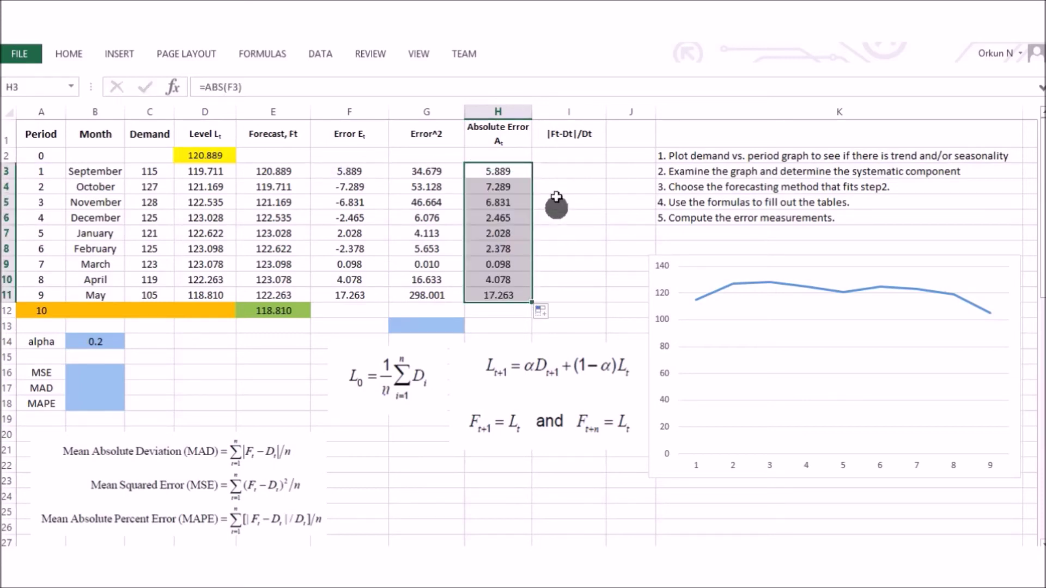
left_click(560, 170)
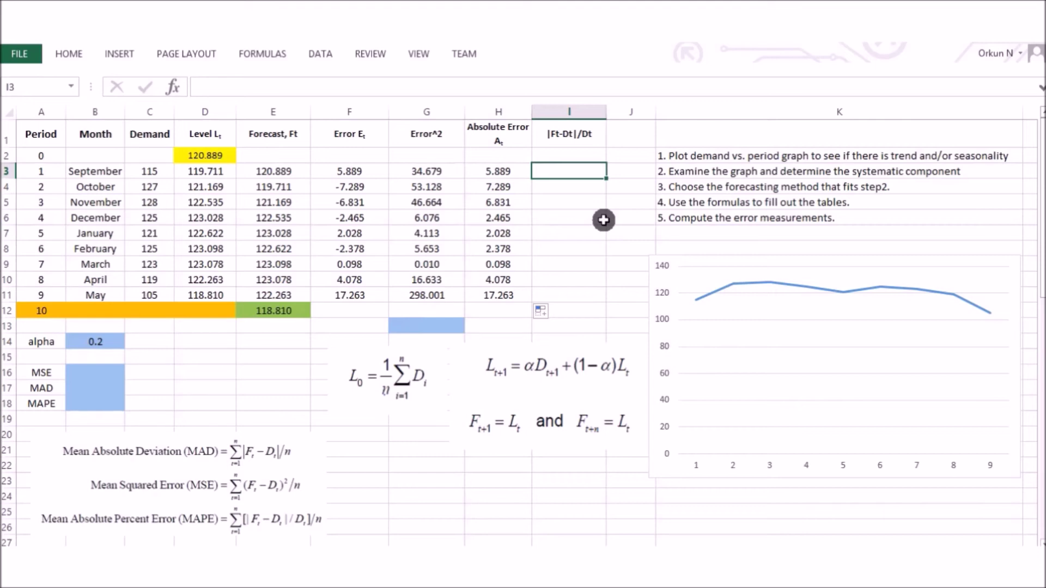
- Enter =H3/C3 in I3 and copy the ratio down through I11
type("=")
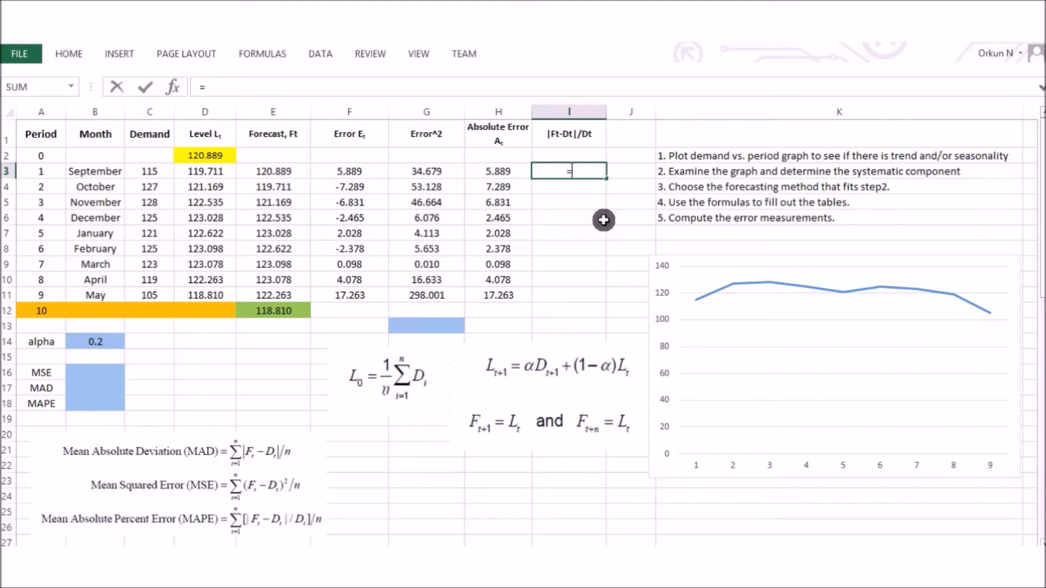
left_click(492, 175)
type("/")
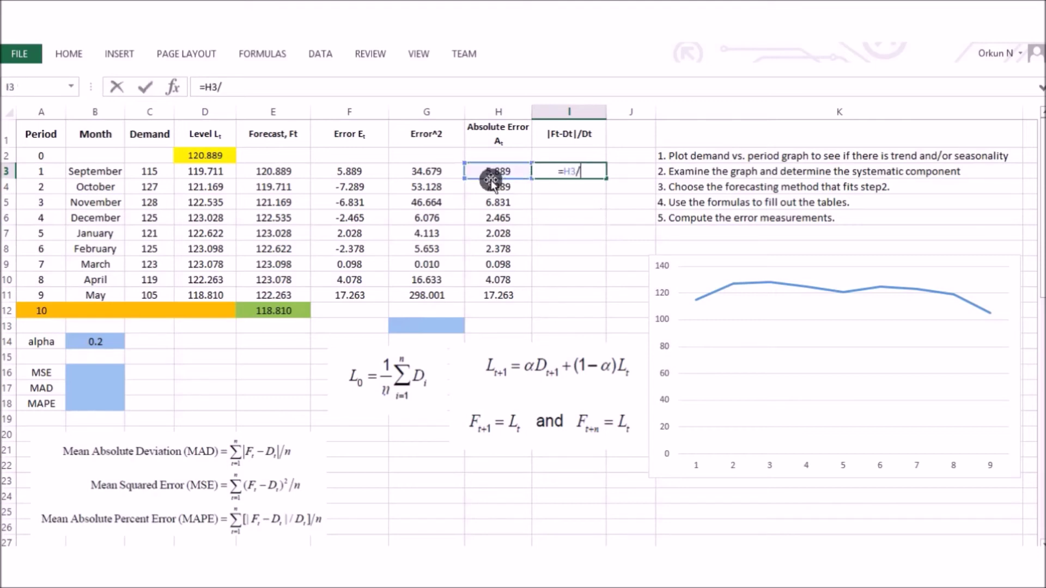
left_click(149, 171)
key("Return")
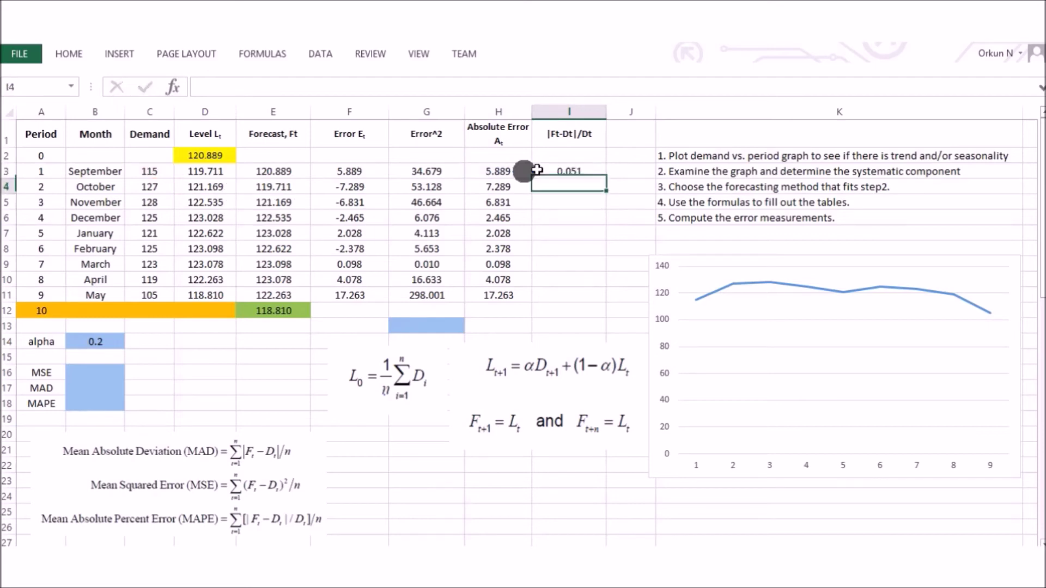
left_click(594, 171)
left_click_drag(605, 178, 589, 298)
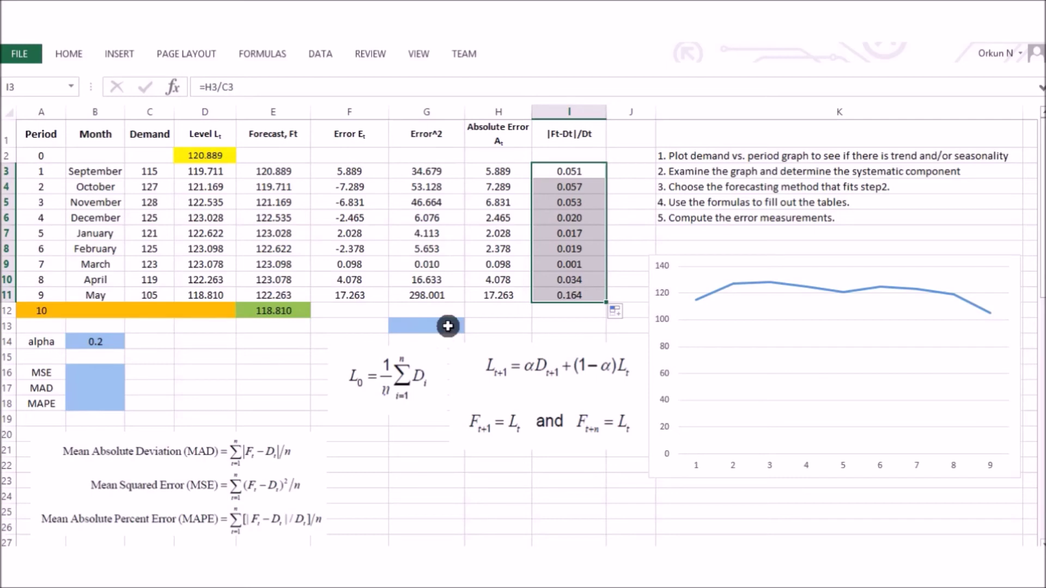
left_click(205, 387)
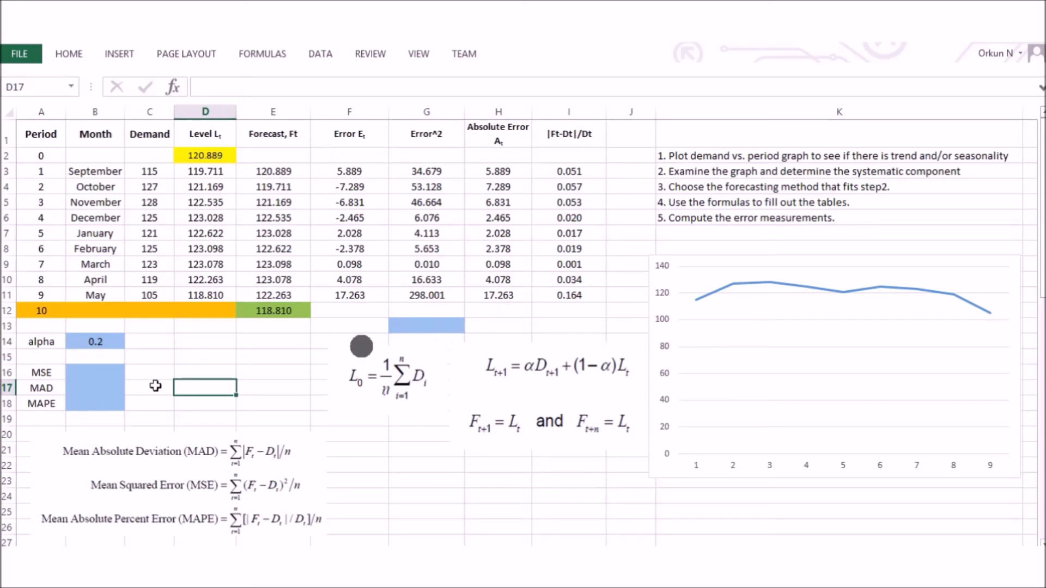
- Enter =AVERAGE(G3:G11) in B16 for an MSE of 51.662
left_click(96, 371)
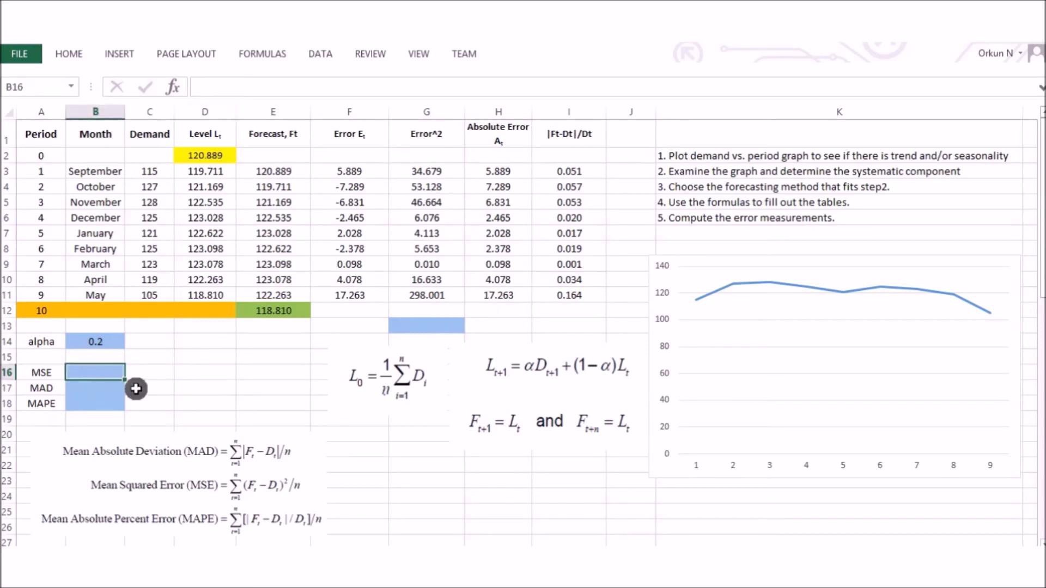
type("=")
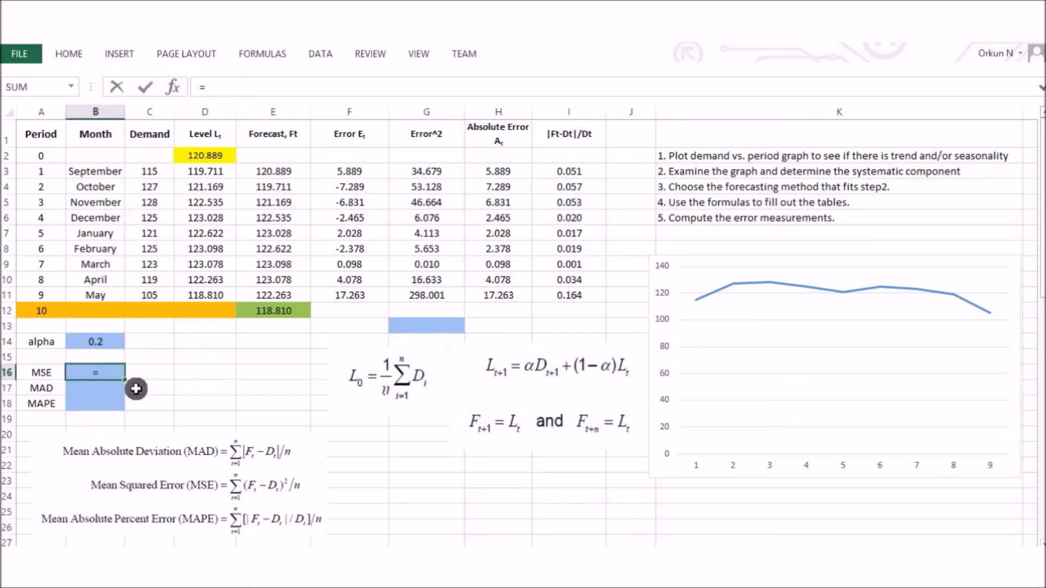
type("aver")
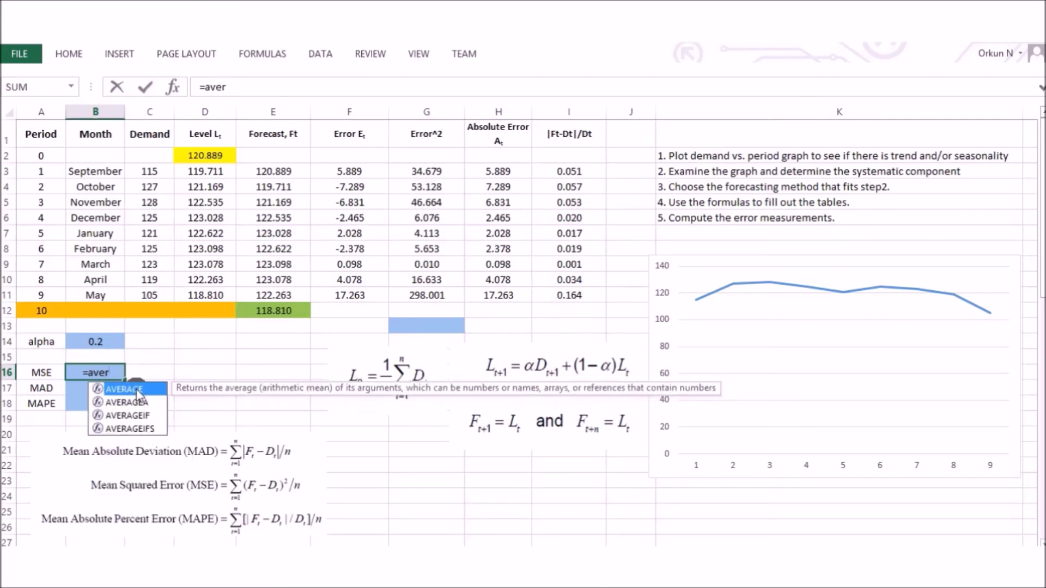
double_click(139, 394)
left_click_drag(439, 171, 432, 292)
type(")")
key("Return")
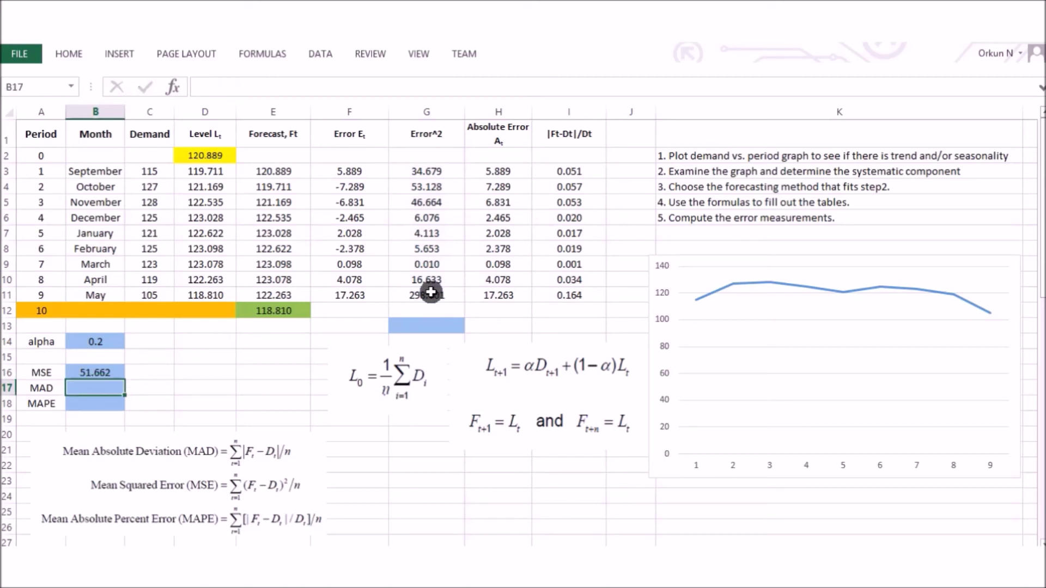
- Enter =AVERAGE(H3:H11) in B17 for a MAD of 5.369
type("=")
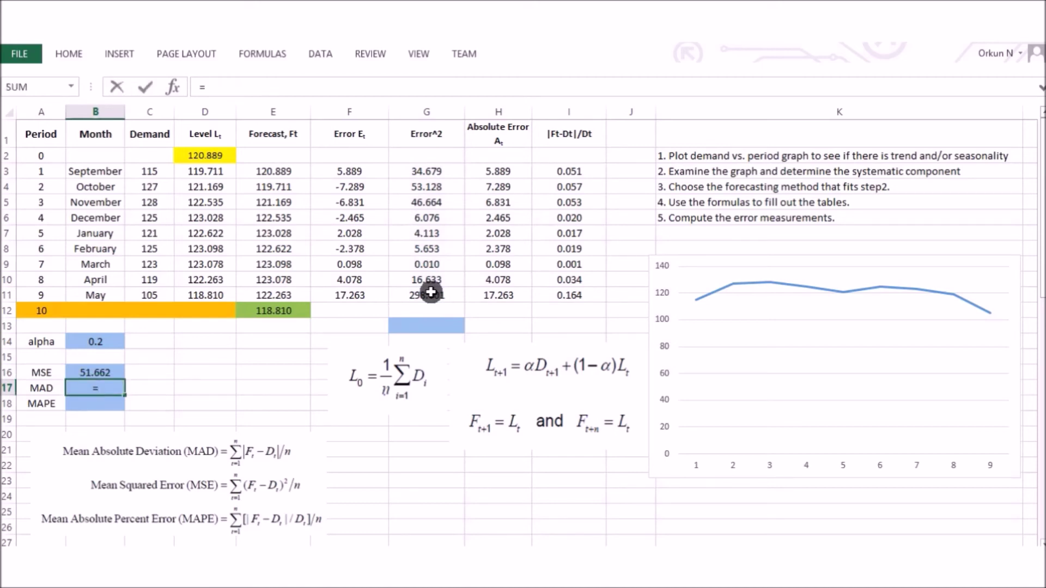
type("aver")
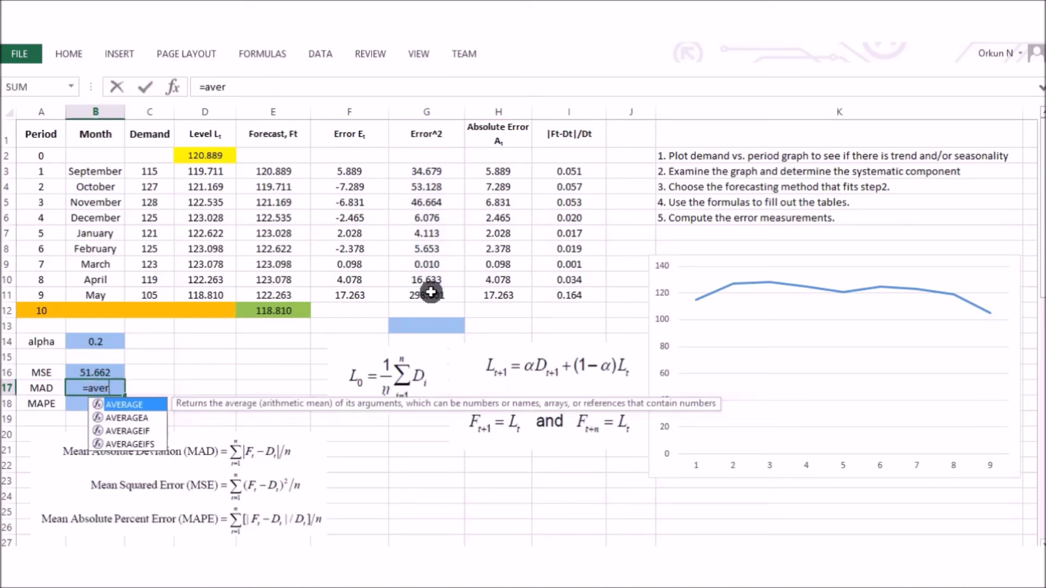
double_click(149, 407)
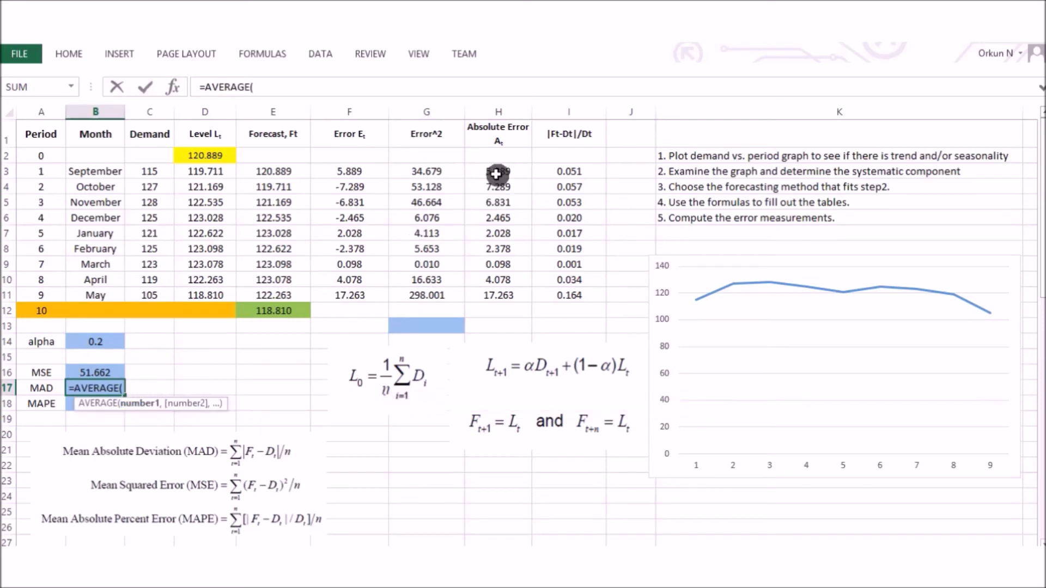
left_click_drag(495, 173, 485, 296)
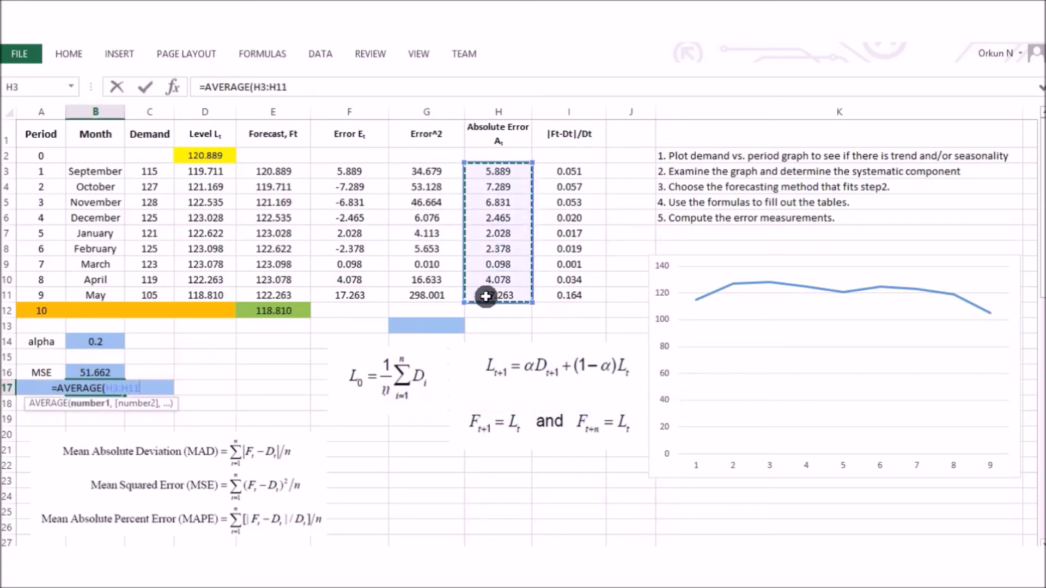
key("Return")
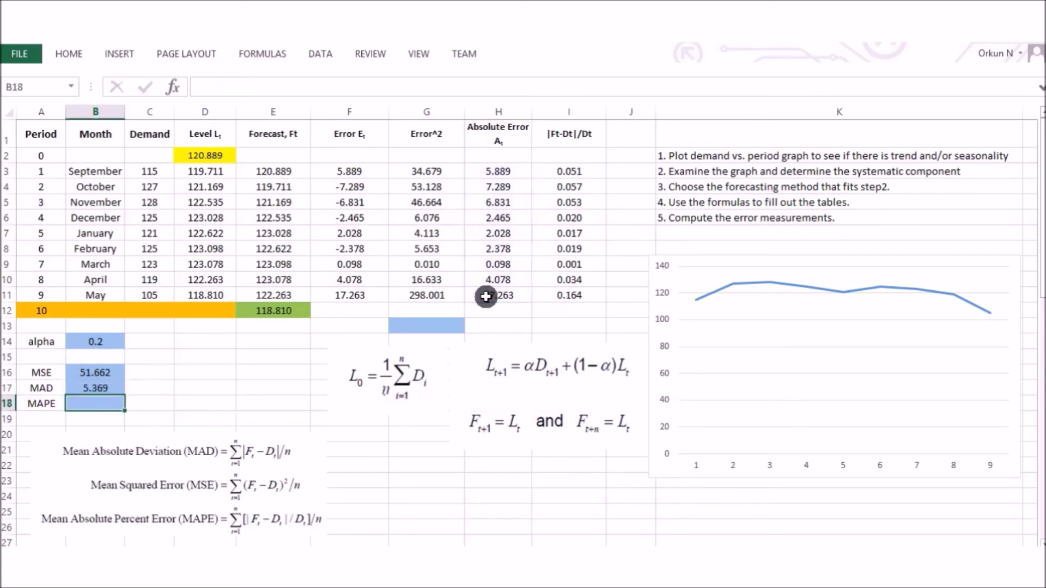
- Enter =AVERAGE(I3:I11) in B18 for a MAPE of 0.046
type("=")
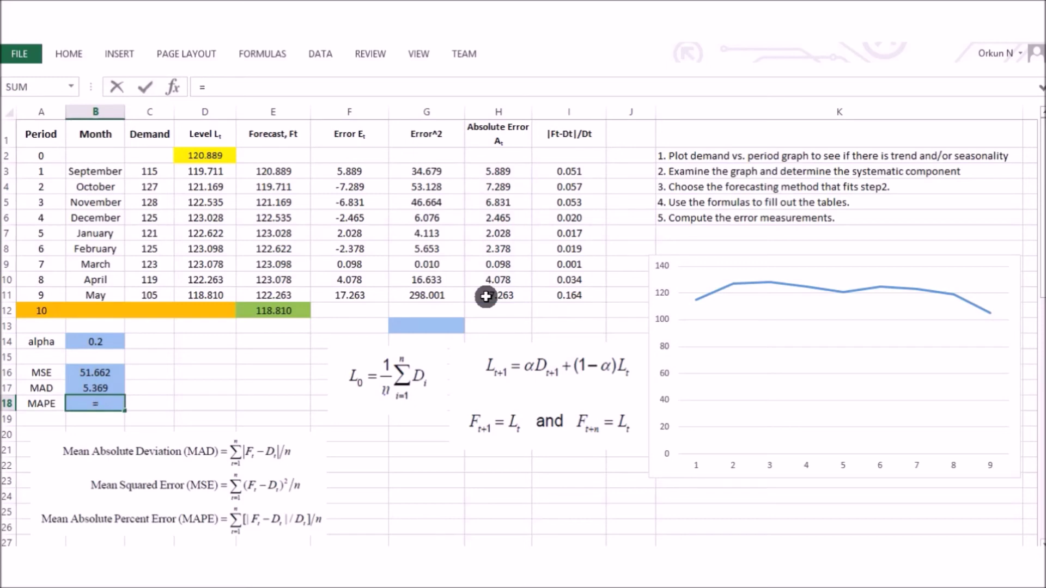
type("ave")
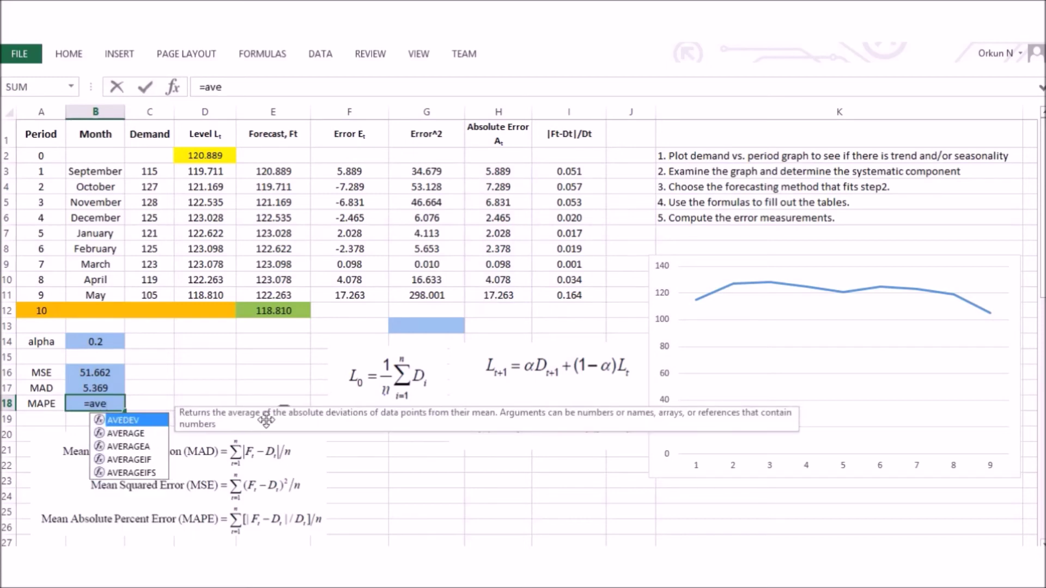
double_click(130, 435)
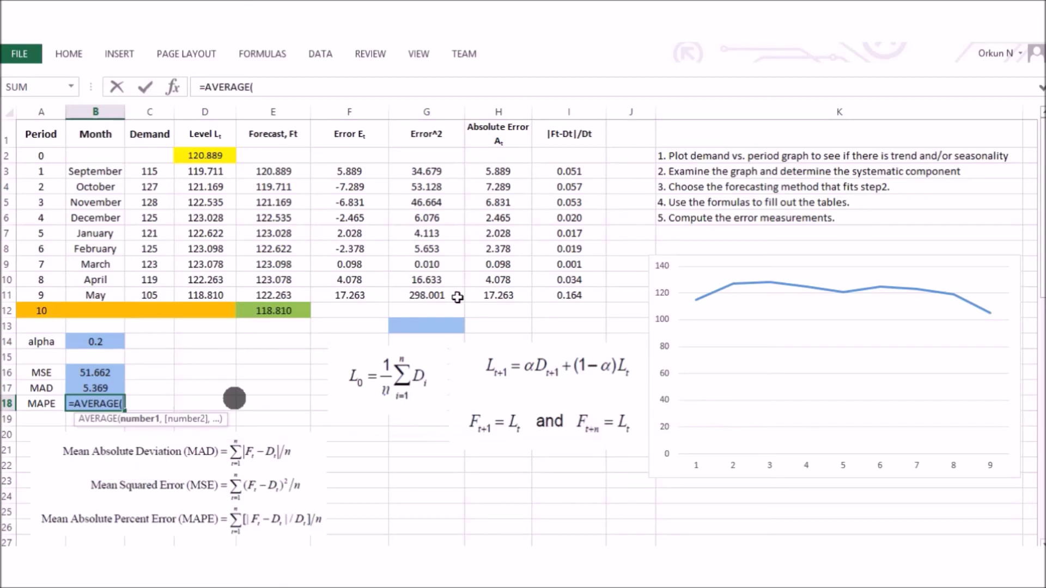
left_click_drag(570, 168, 575, 284)
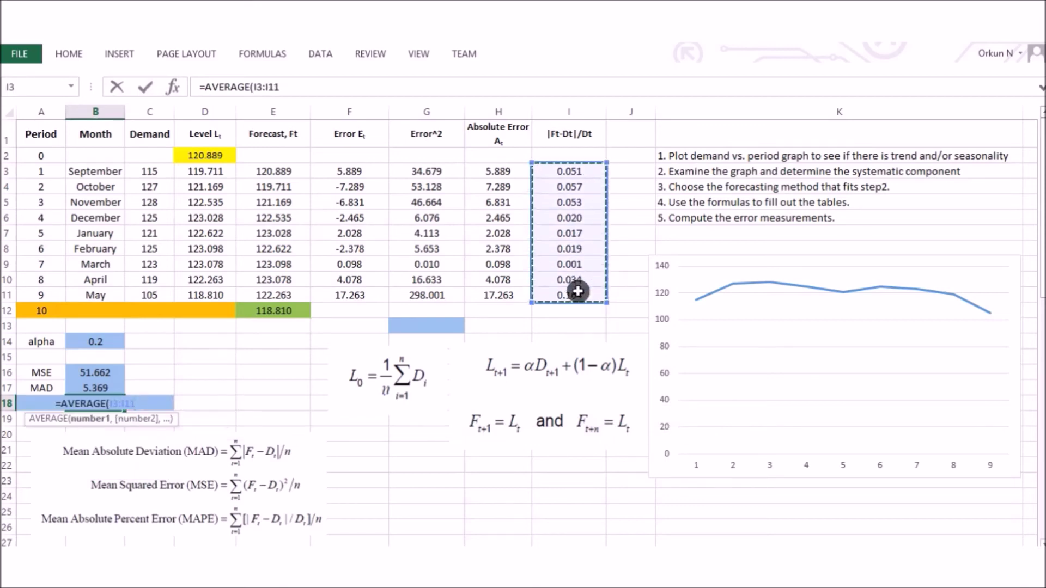
type(")")
key("Return")
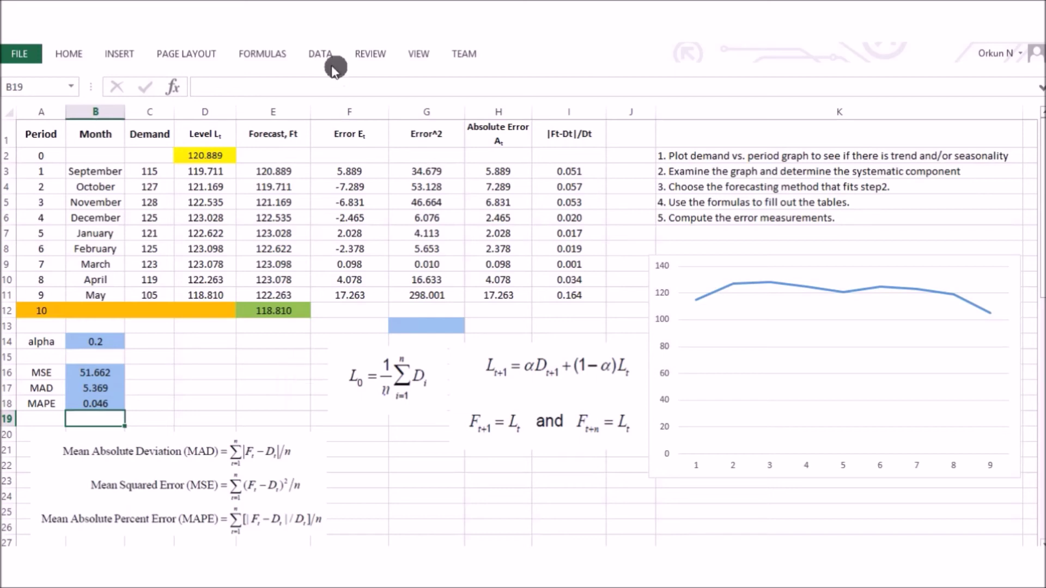
- Switch the ribbon to the Data tab, where Solver sits in the Analysis group
left_click(319, 53)
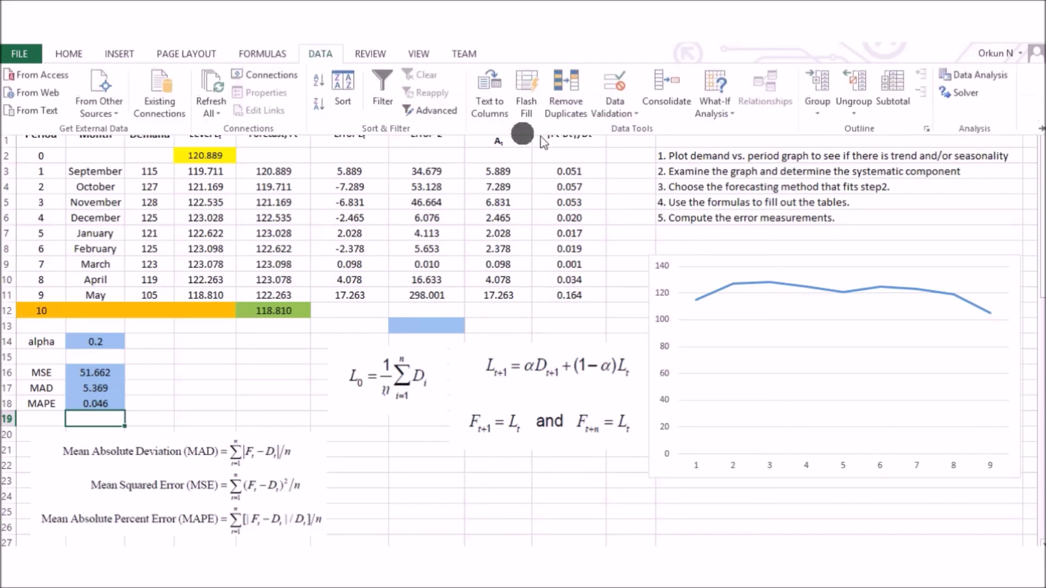
- In Solver Parameters, clear the old objective and changing-cell references and delete the B14 <= 1 constraint
left_click(966, 94)
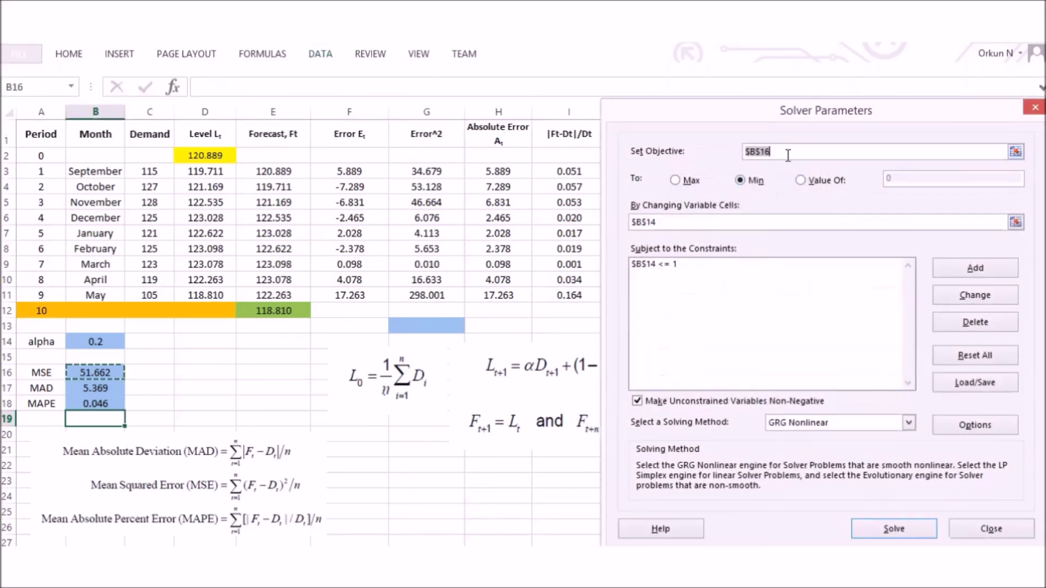
key("Delete")
left_click_drag(690, 225, 631, 223)
key("Delete")
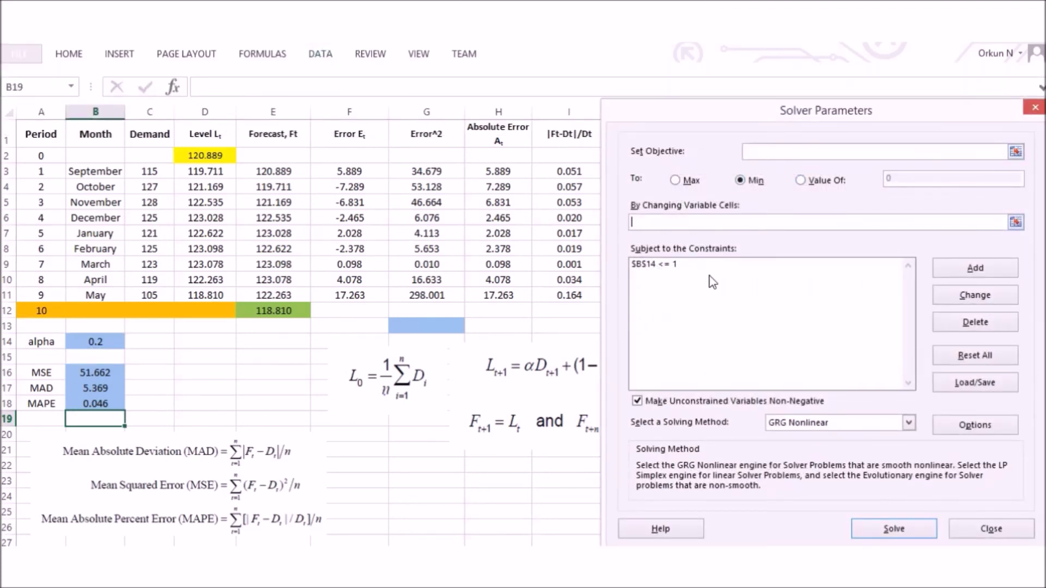
left_click(758, 265)
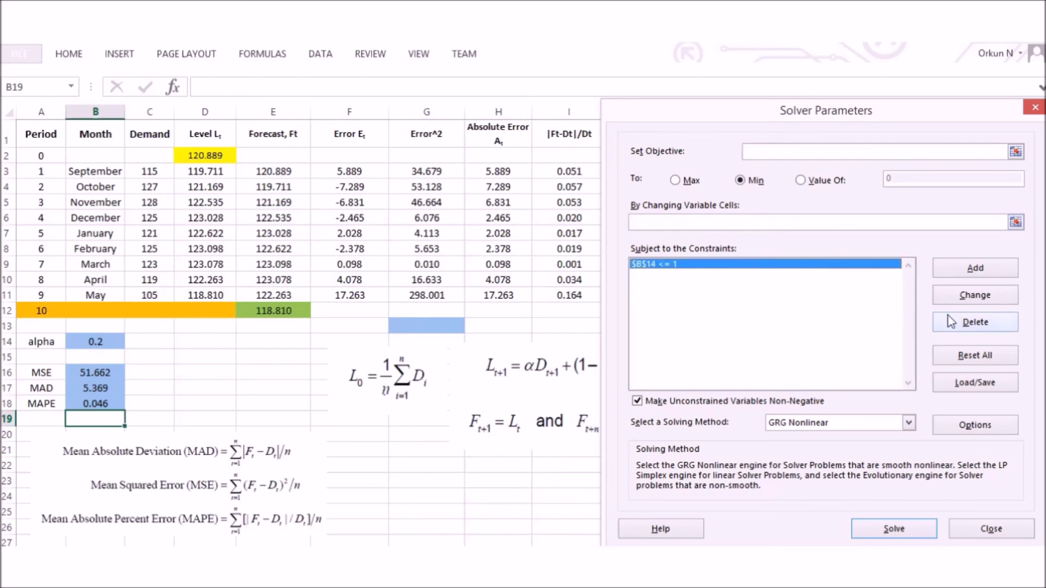
left_click(975, 322)
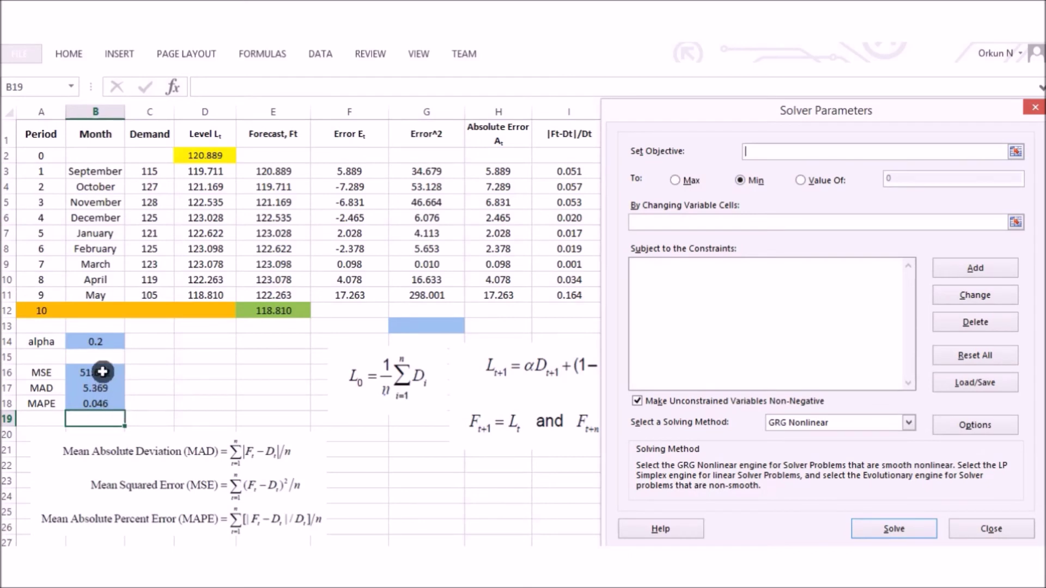
- Pick the MSE cell B16 on the sheet as Solver's objective and verify the $B$16 reference
left_click(104, 387)
left_click(98, 403)
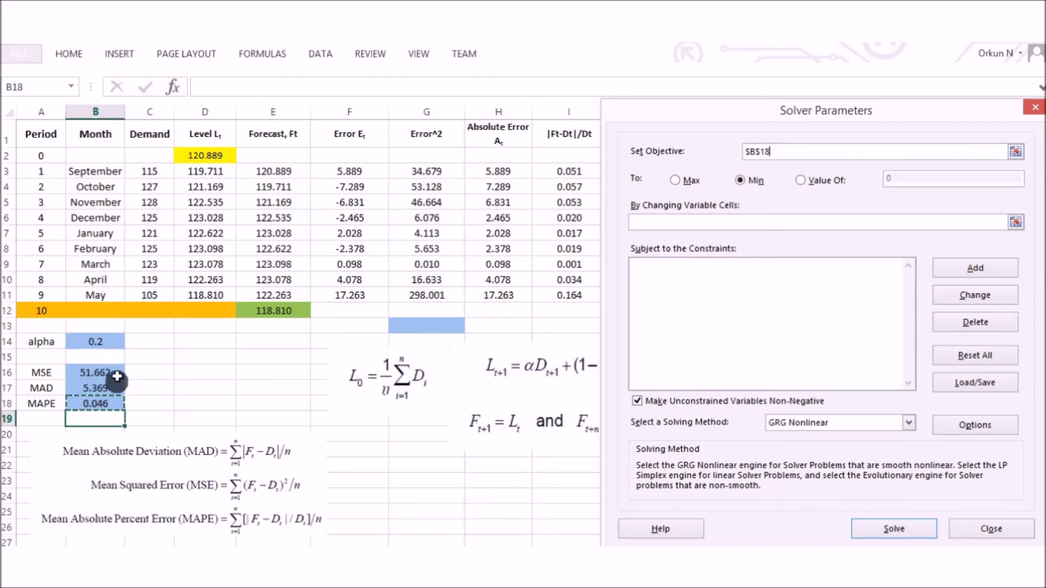
left_click(90, 373)
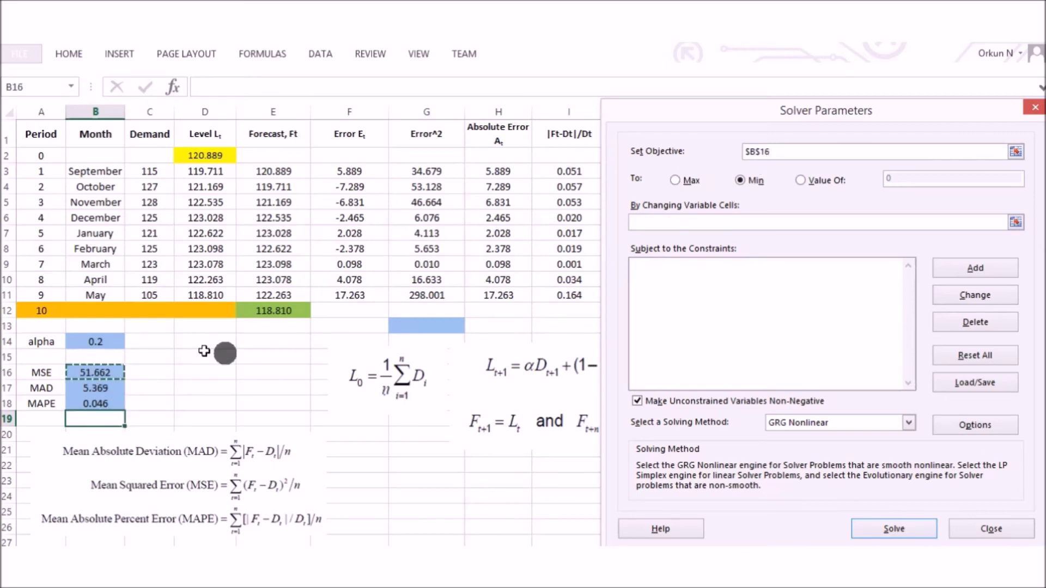
left_click(93, 373)
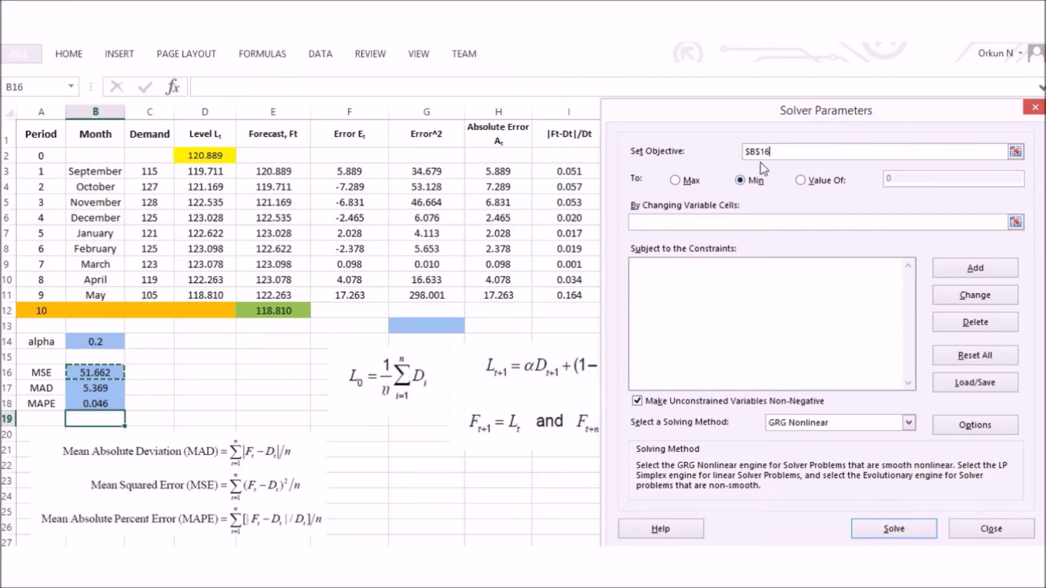
double_click(773, 151)
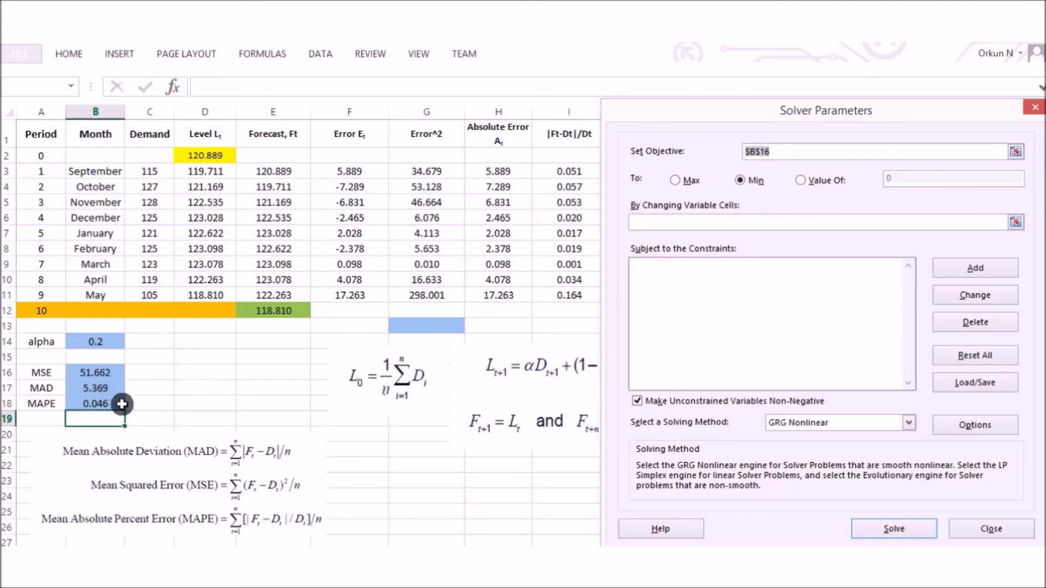
- Set Solver to Min and make alpha cell $B$14 the variable cell
left_click(739, 183)
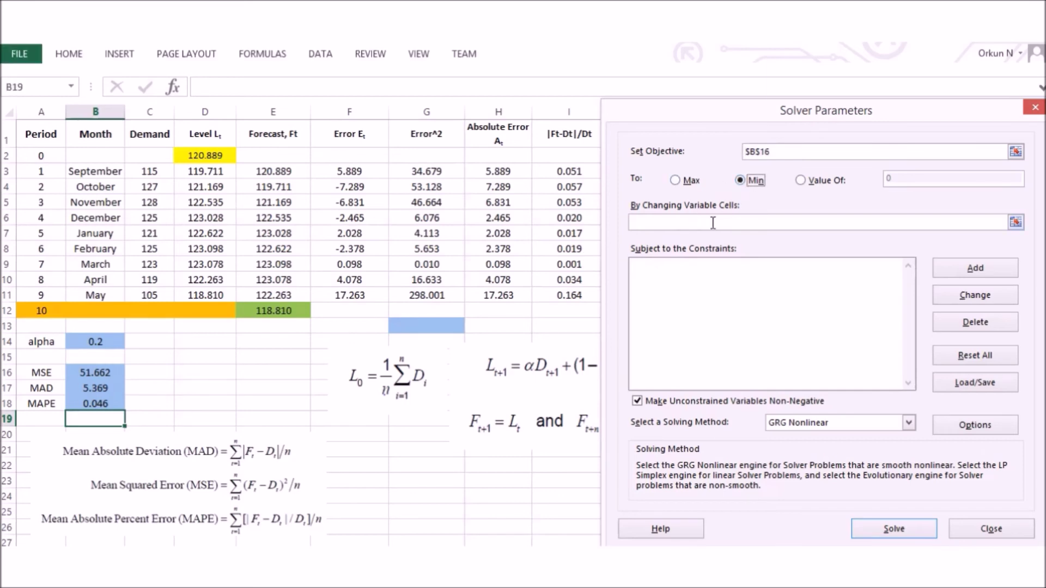
left_click(691, 222)
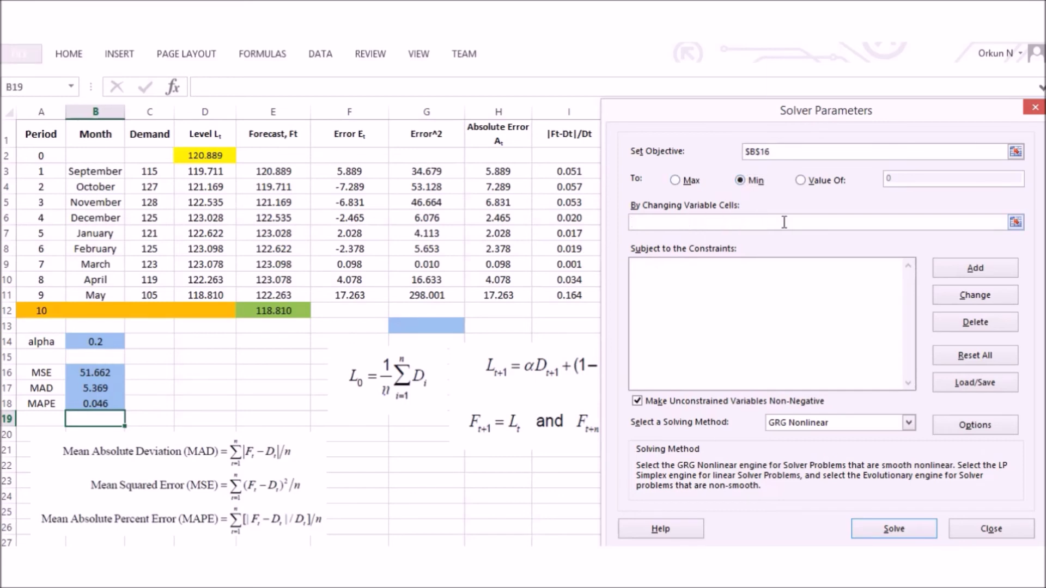
left_click(1016, 222)
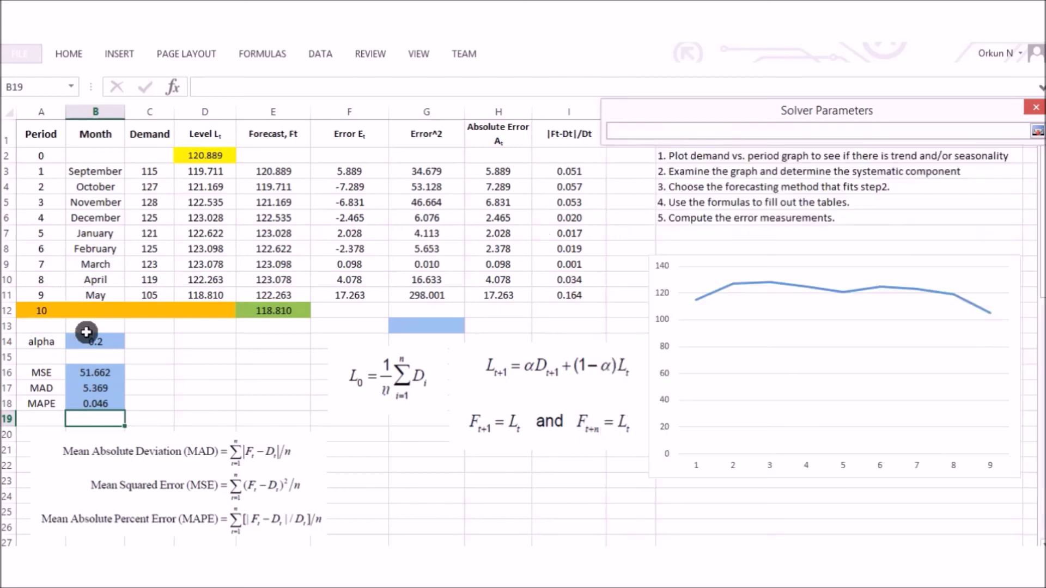
left_click(107, 338)
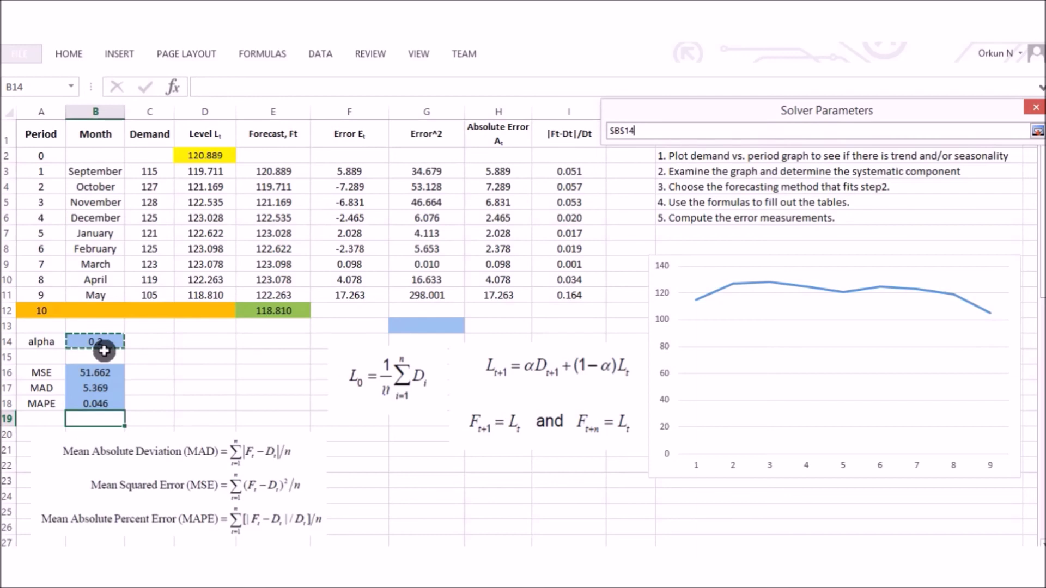
left_click(1038, 131)
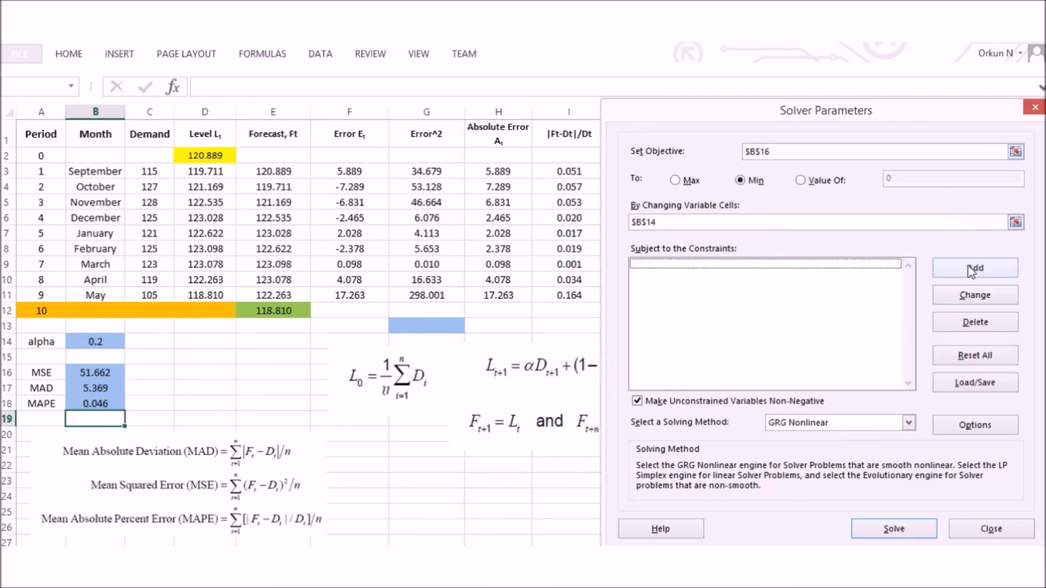
- Add the constraint $B$14 <= 1 and solve
left_click(95, 342)
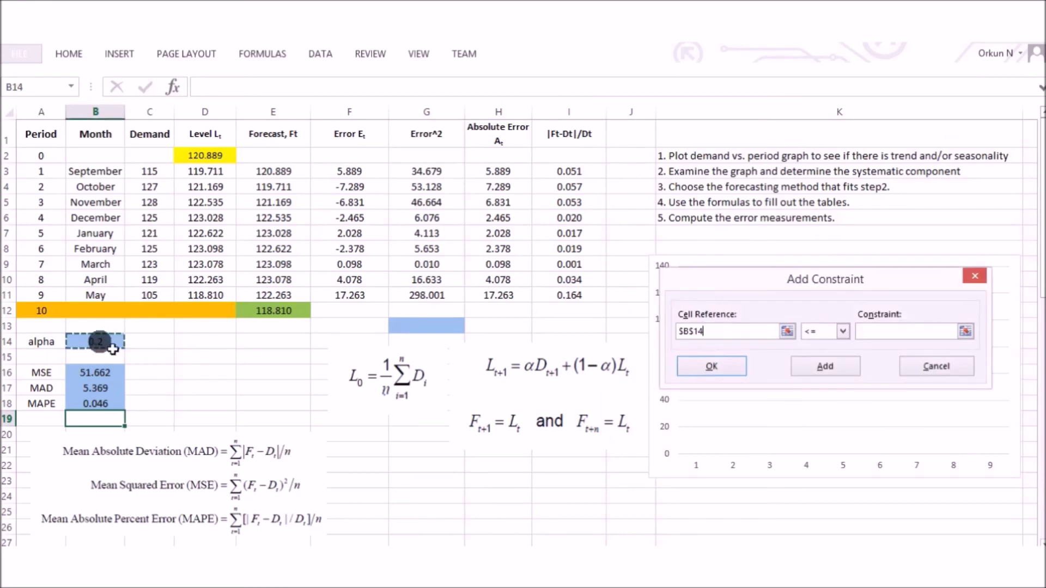
left_click(873, 331)
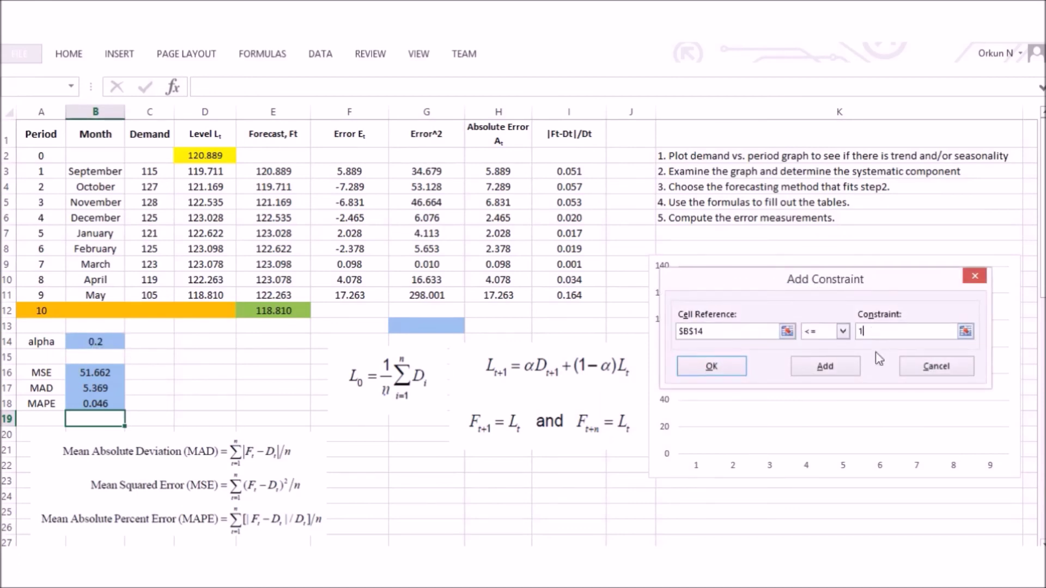
left_click(725, 370)
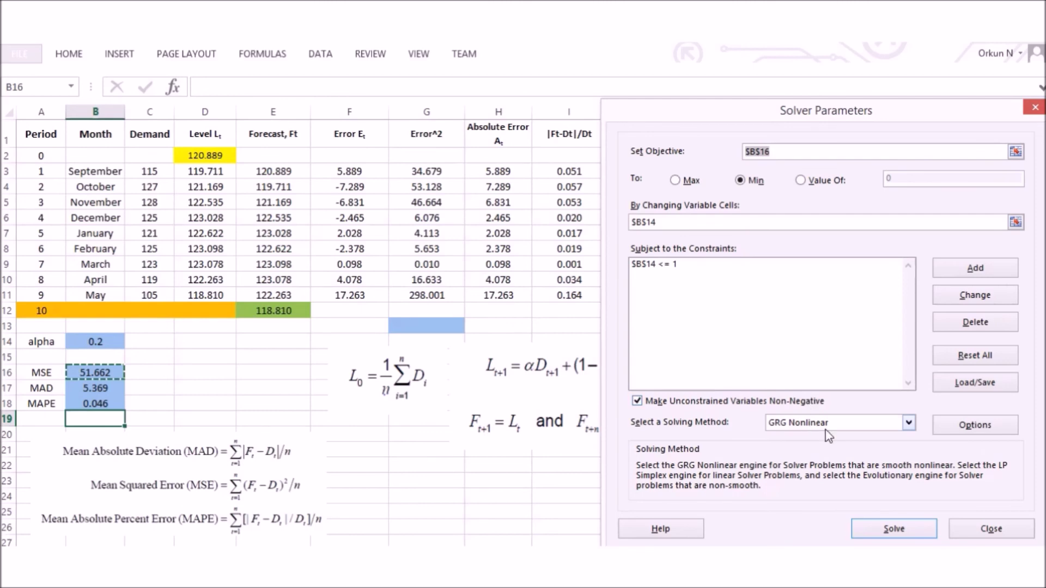
left_click(894, 529)
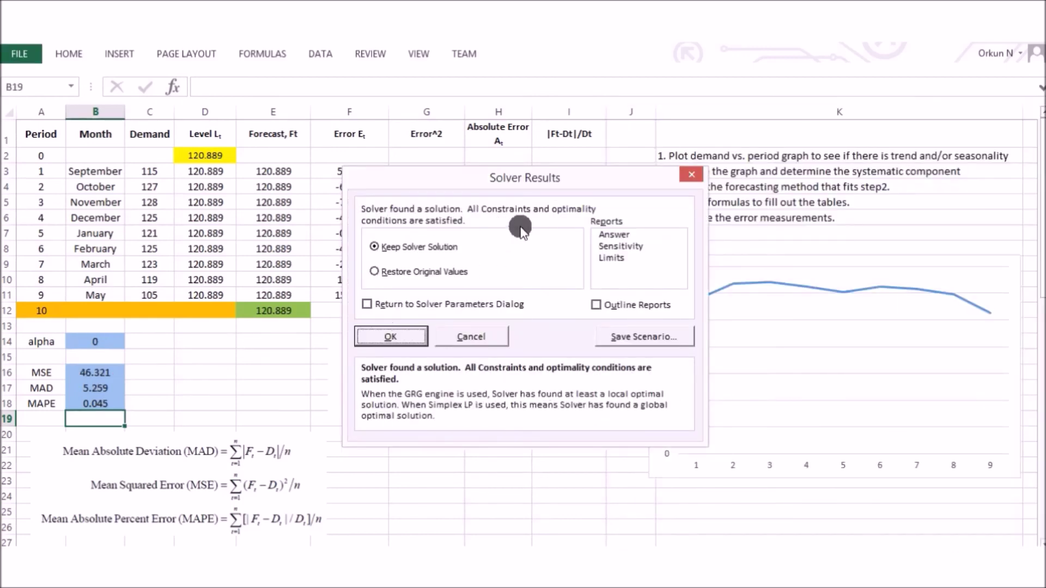
- Keep Solver's solution, then check alpha 0 in B14 and MSE 46.321 in B16
left_click(423, 341)
left_click(97, 346)
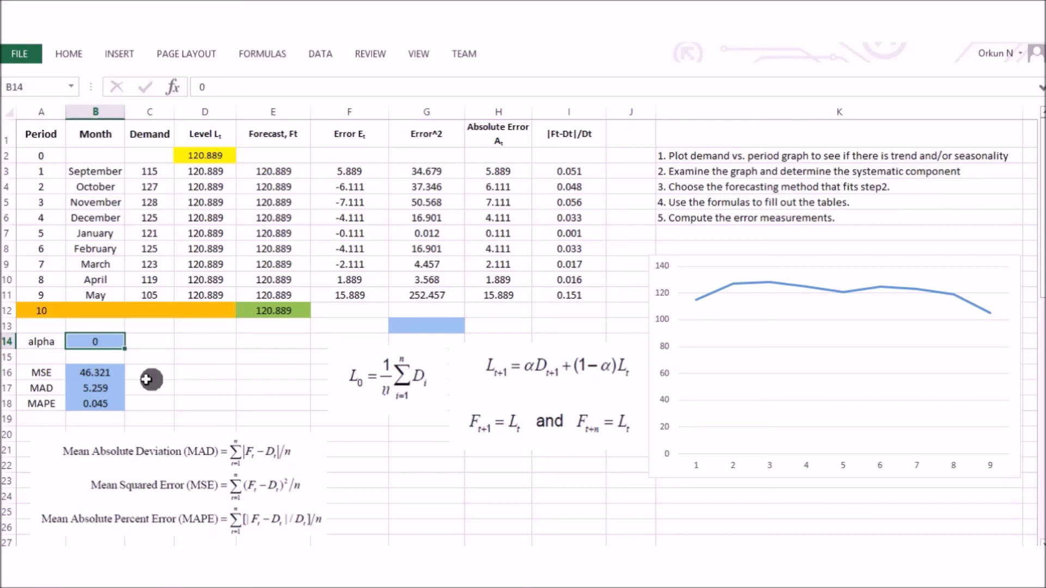
left_click(106, 376)
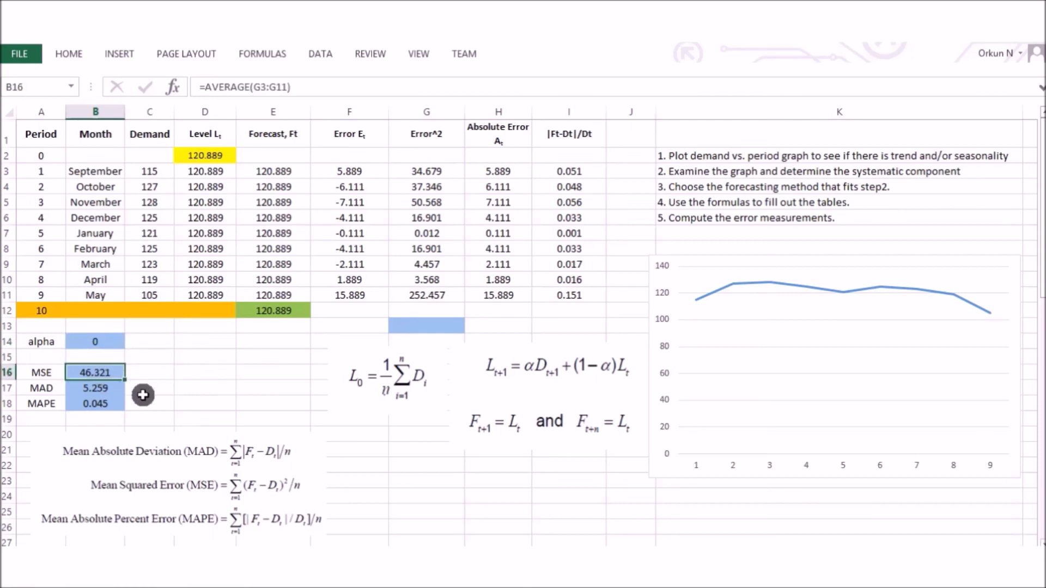
left_click(99, 345)
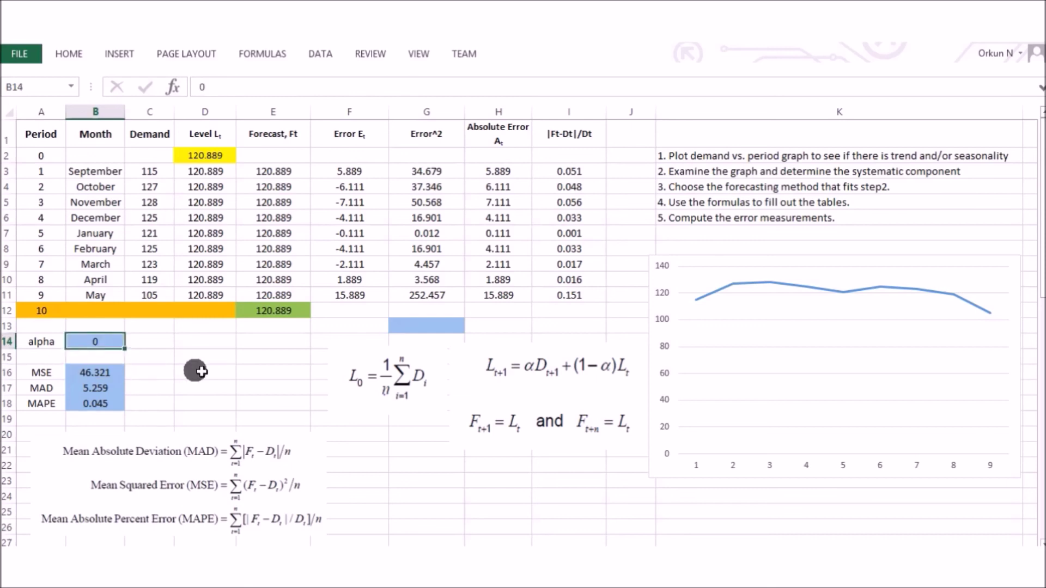
type("0.2")
key("Return")
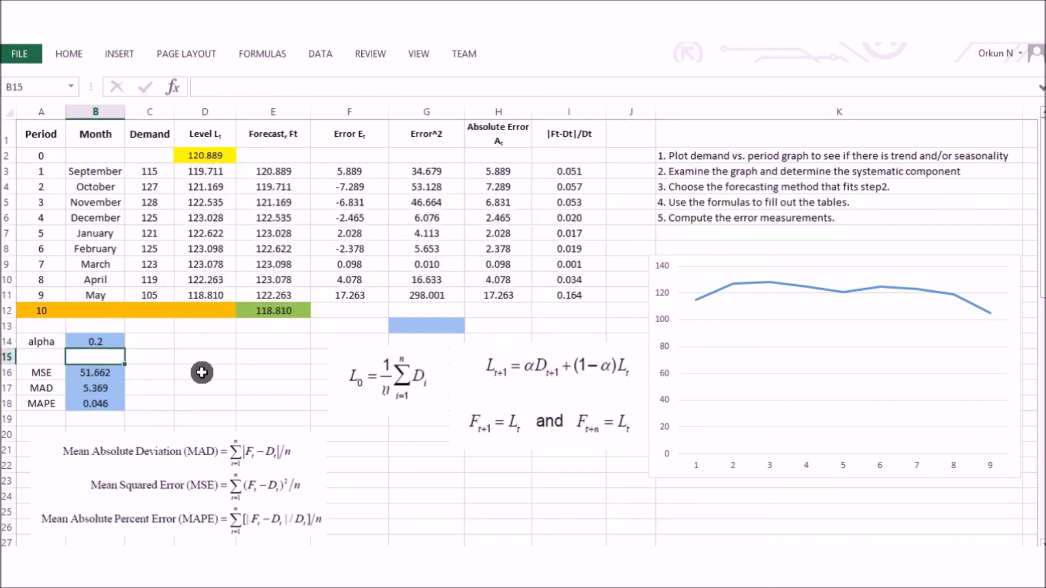
left_click(96, 375)
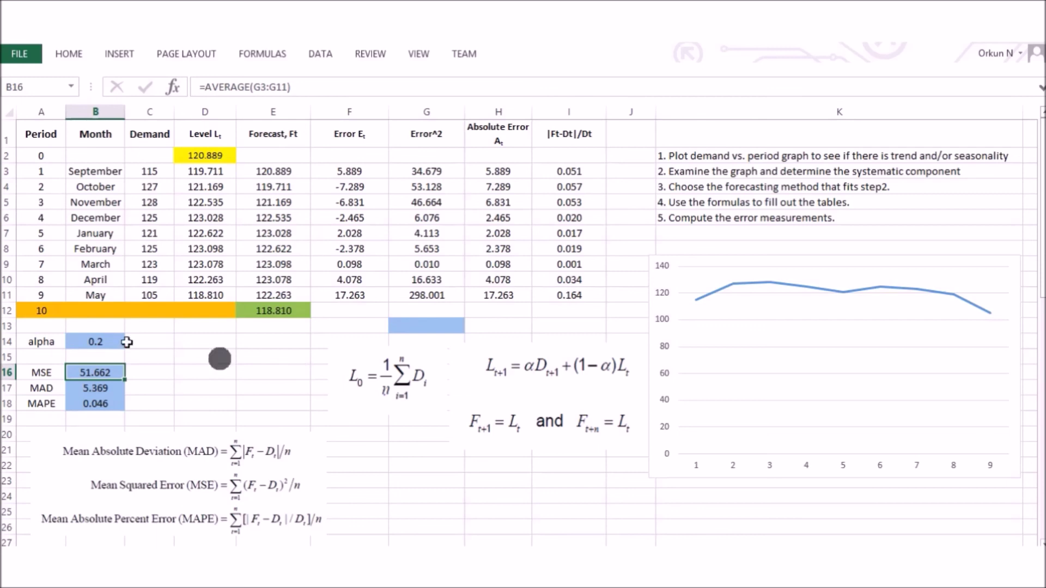
left_click(96, 341)
type("0.8")
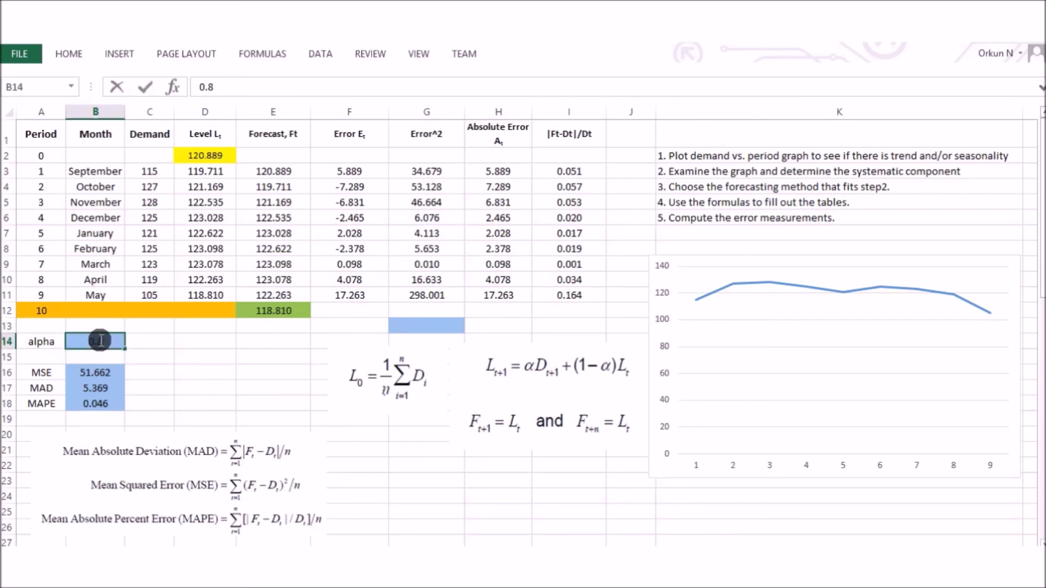
key("Return")
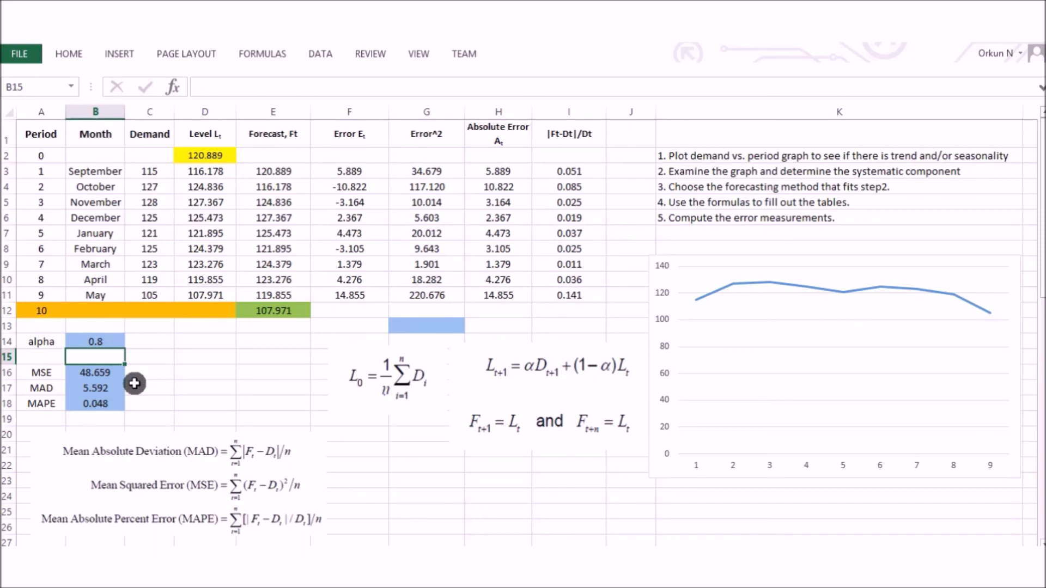
left_click(108, 343)
type("0")
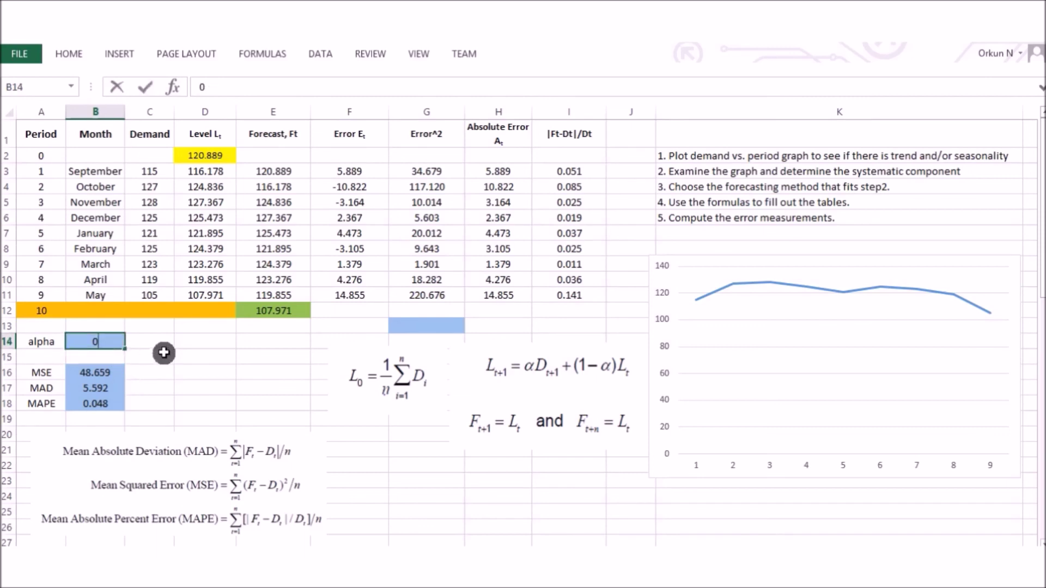
key("Return")
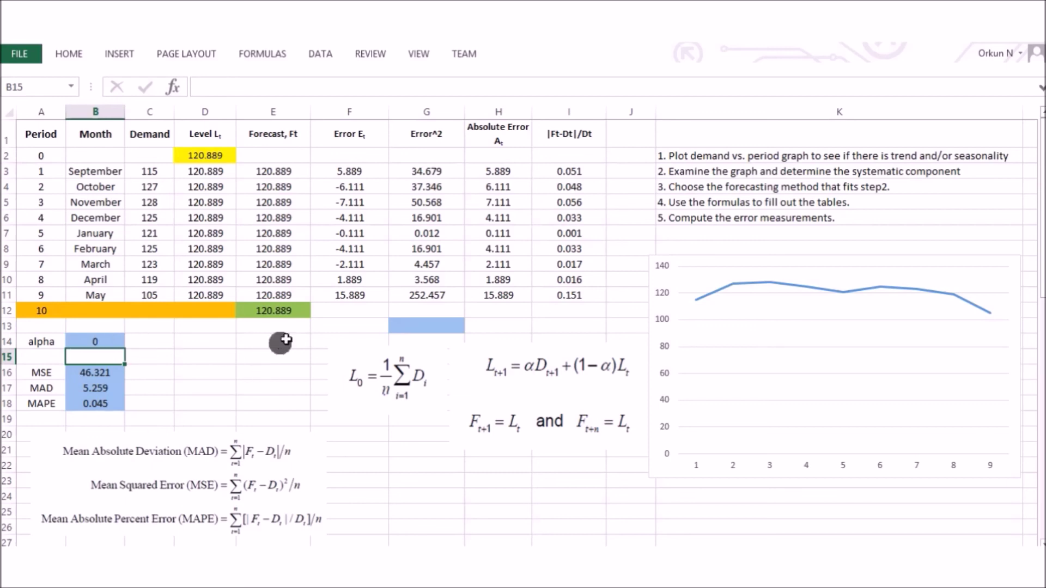
- Review period 10's row A12:E12 and its forecast formula in E12
left_click(273, 311)
left_click(30, 311)
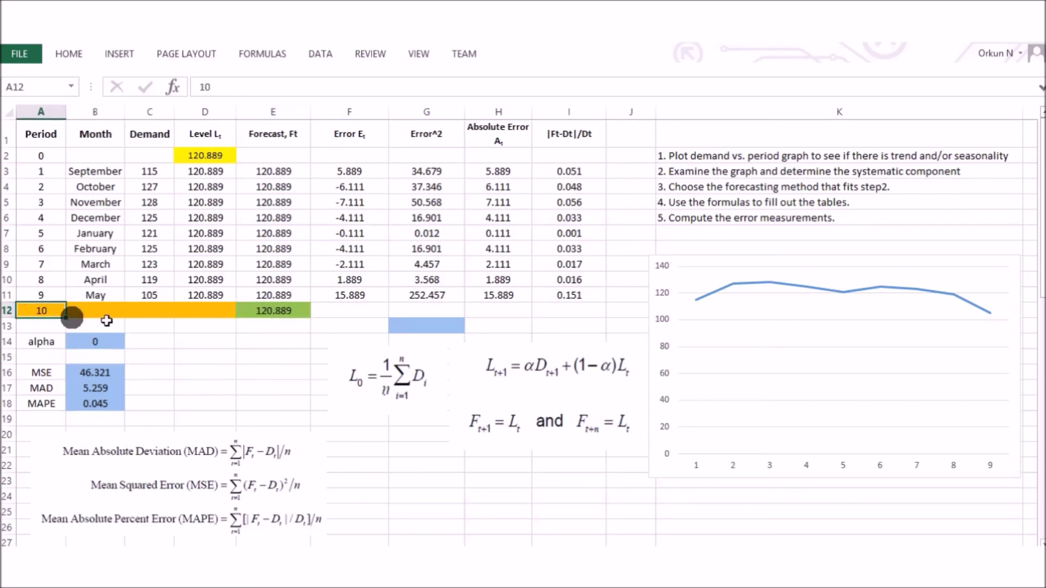
left_click_drag(106, 320, 253, 310)
left_click(275, 311)
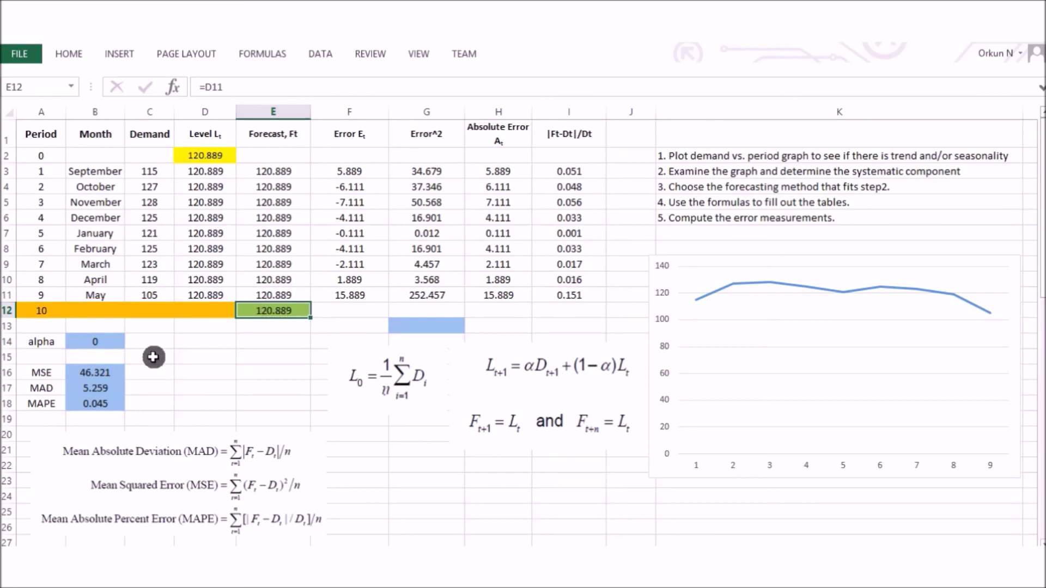
- Enter 0.2 as alpha in B14 and check the period 10 forecast of 118.810 in E12
left_click(111, 337)
type("0.2")
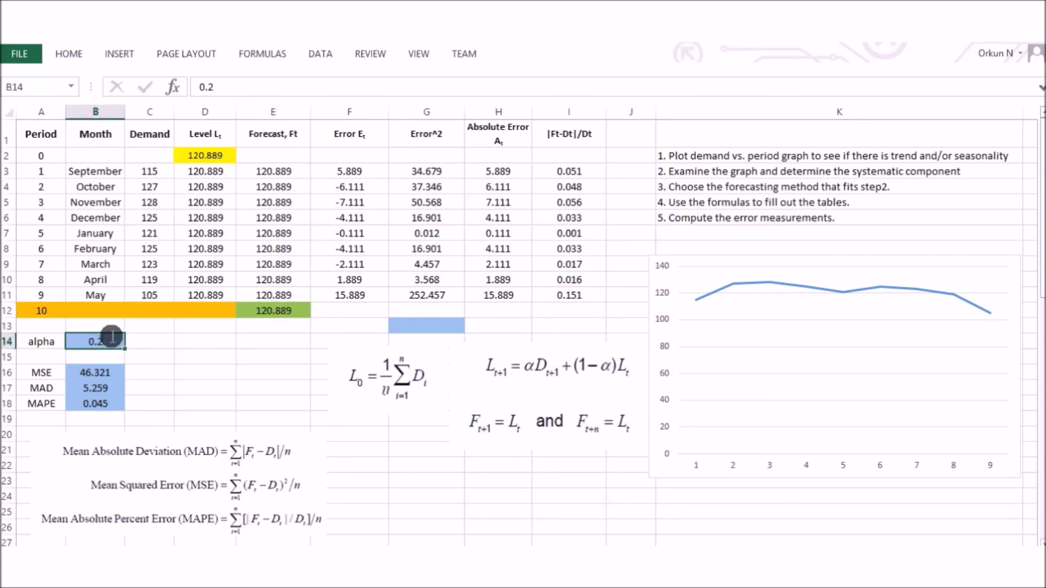
key("Return")
left_click(275, 312)
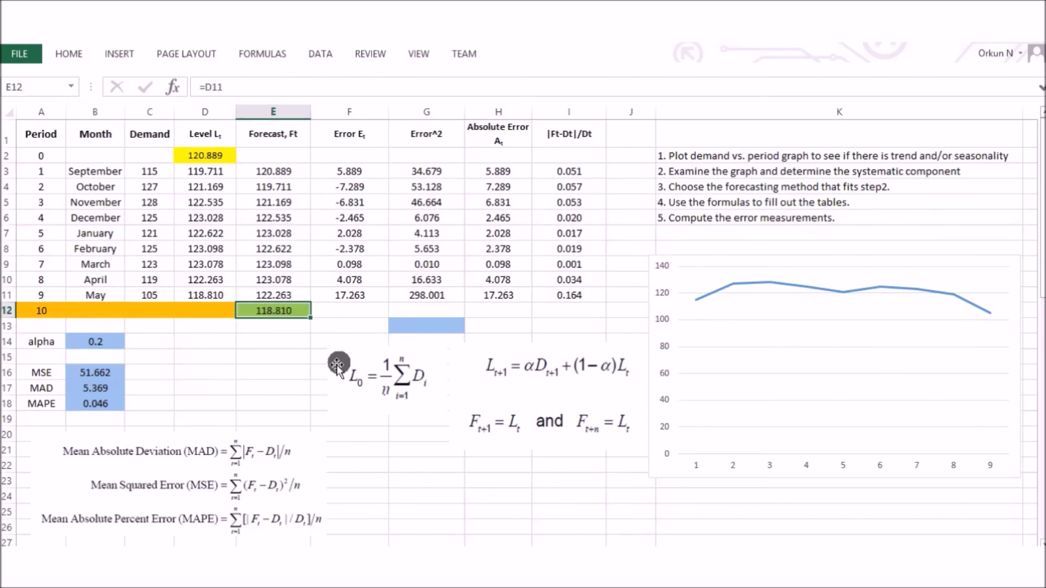